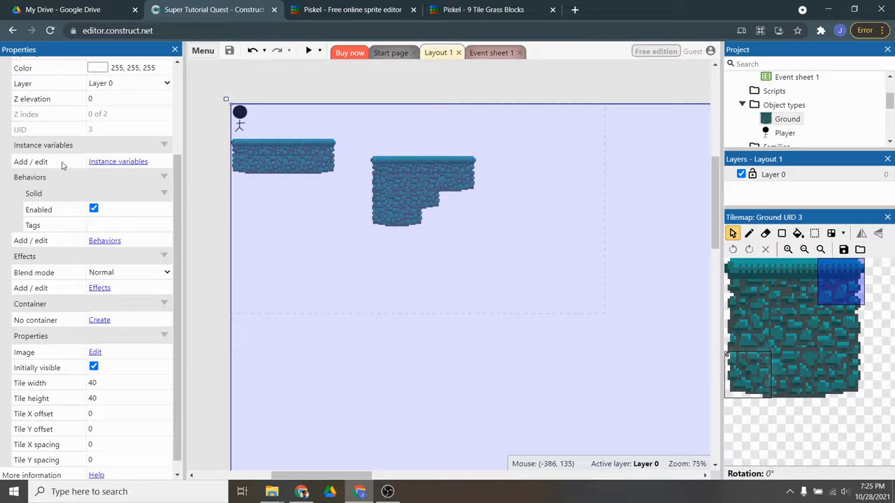
Step: Disable the default controls of the Player sprite's Platform behavior
click(243, 124)
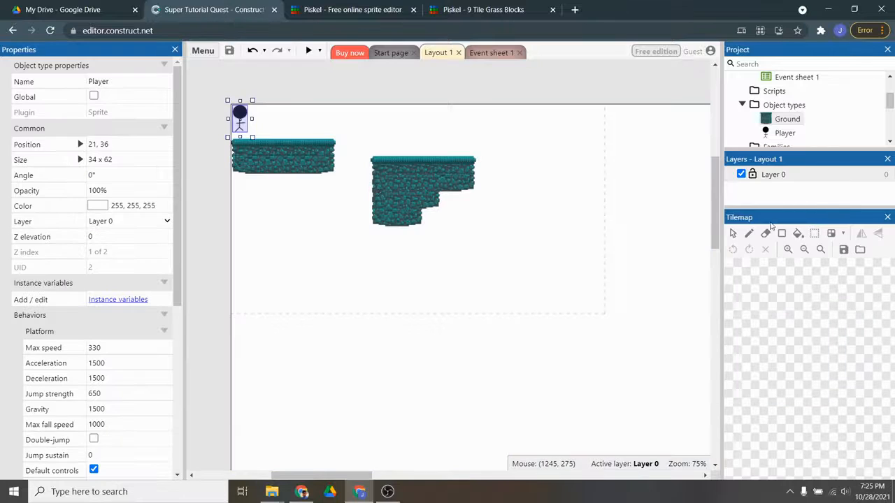
scroll(77, 205, down, 2)
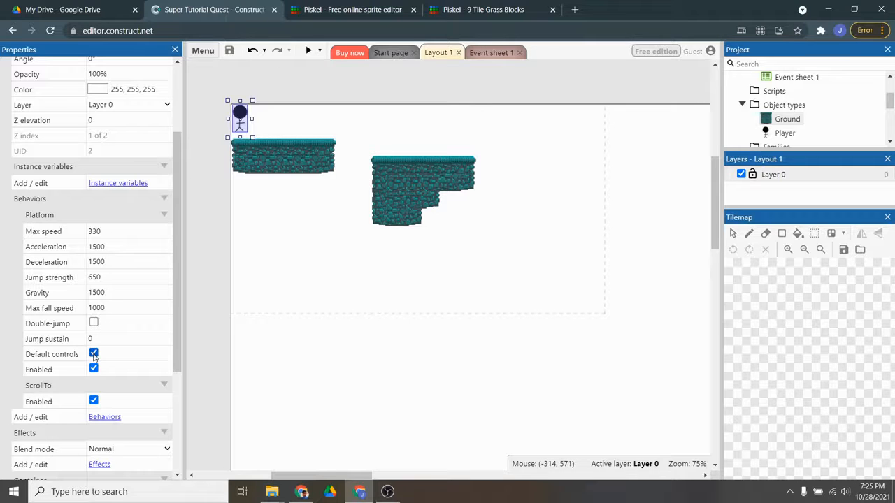
click(93, 355)
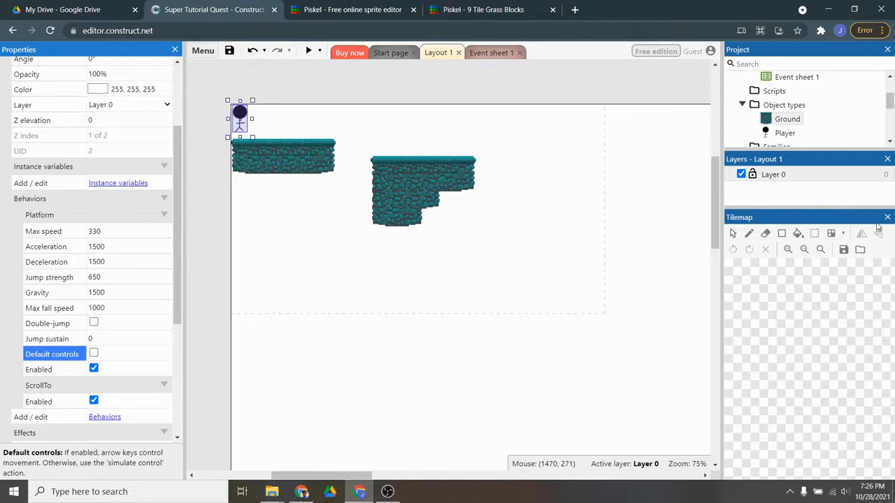
Step: Close the Tilemap bar and enlarge the Project bar to show more of the project tree
click(887, 218)
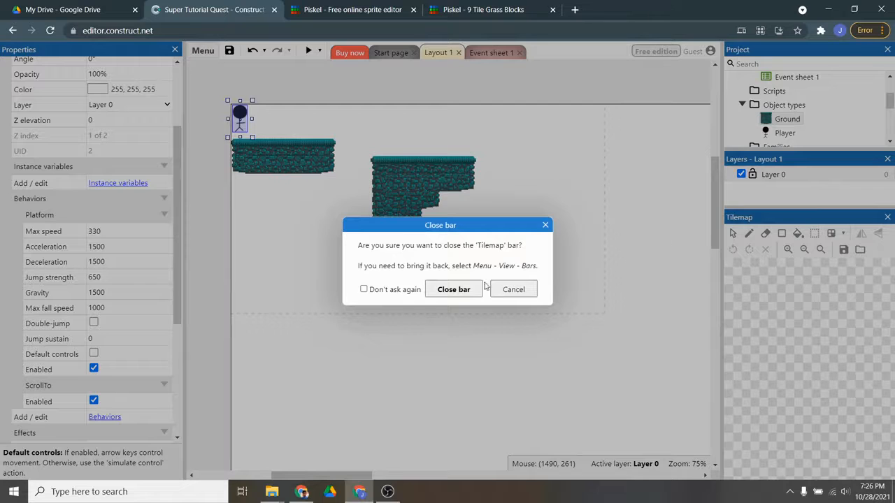
click(470, 290)
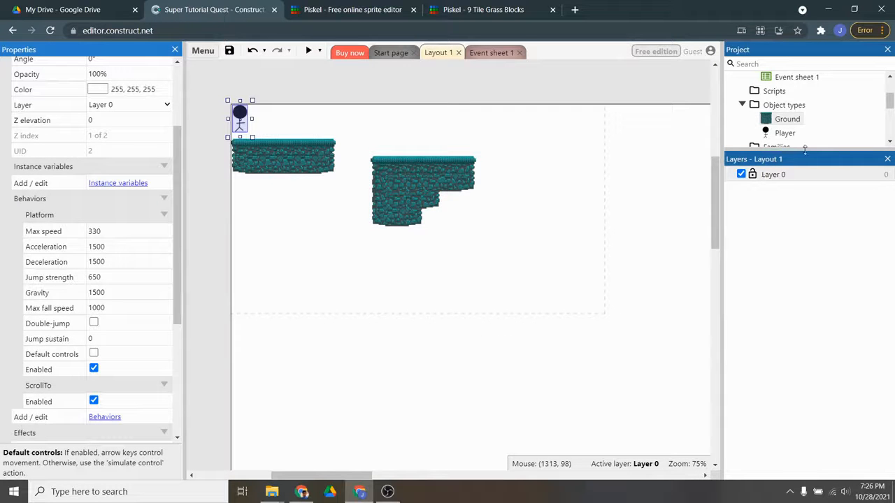
drag(804, 150, 810, 219)
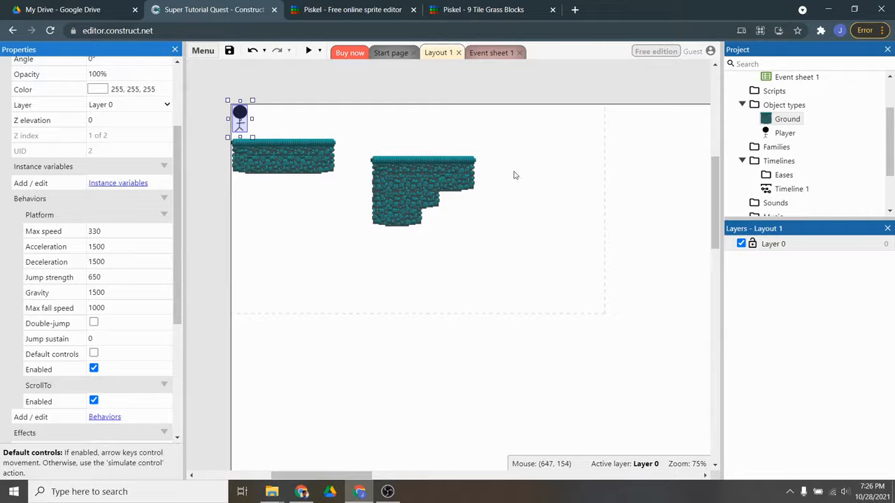
Step: Insert a new Keyboard object into the project
click(504, 128)
right_click(505, 128)
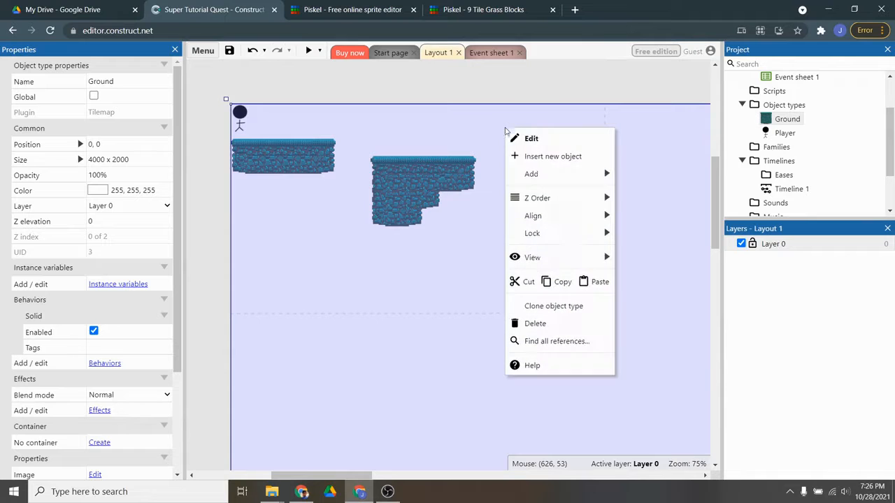
click(561, 157)
text(keyb)
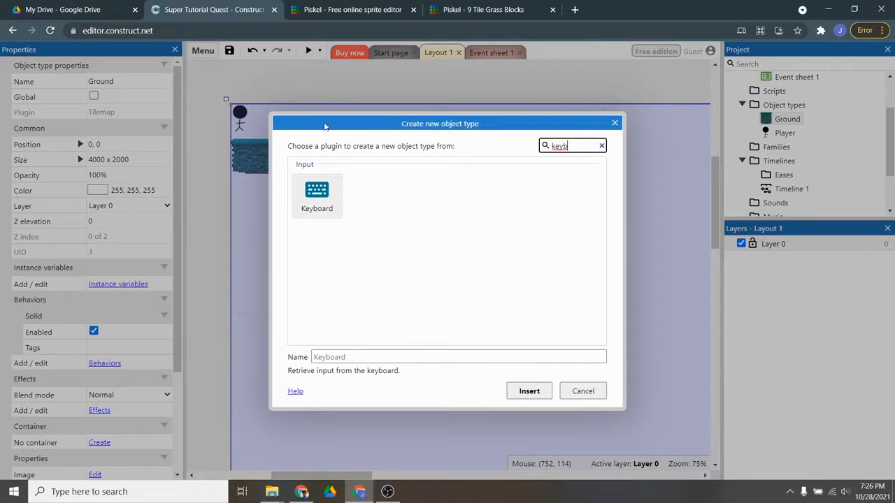
click(328, 201)
click(529, 391)
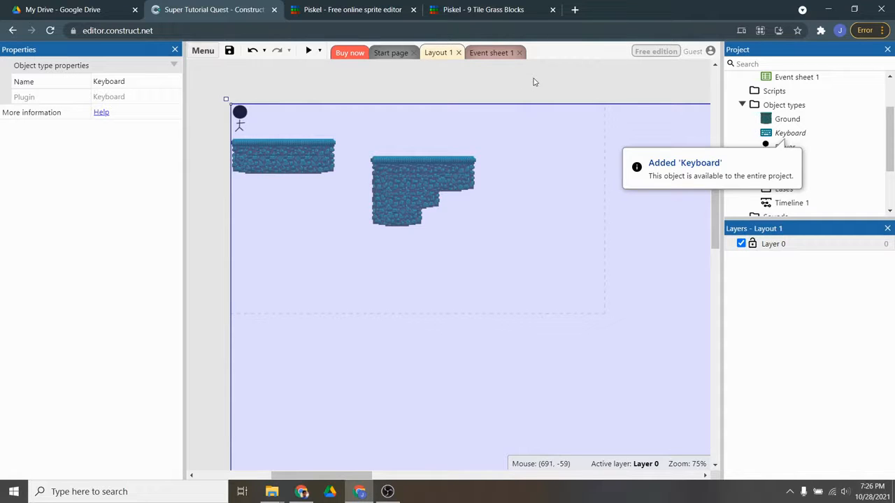
Step: Add an event to Event sheet 1 with the Keyboard condition Key is down for the A key
click(491, 53)
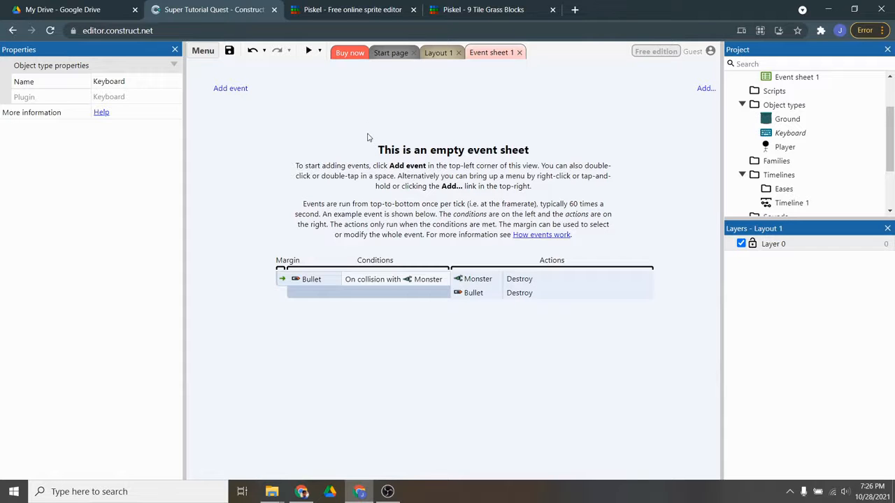
click(241, 97)
double_click(423, 181)
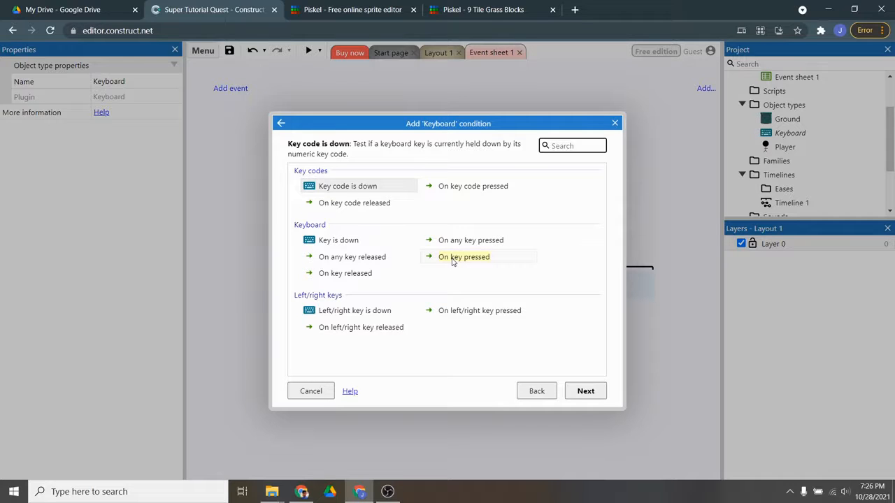
click(452, 260)
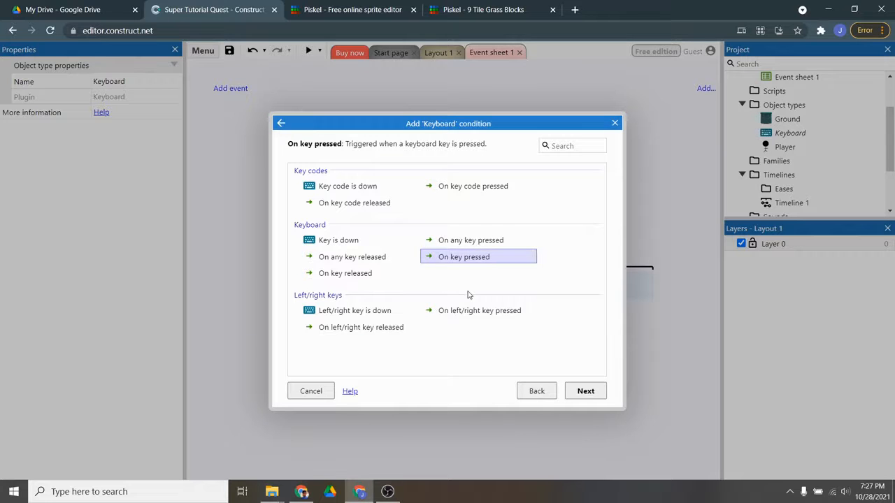
click(353, 240)
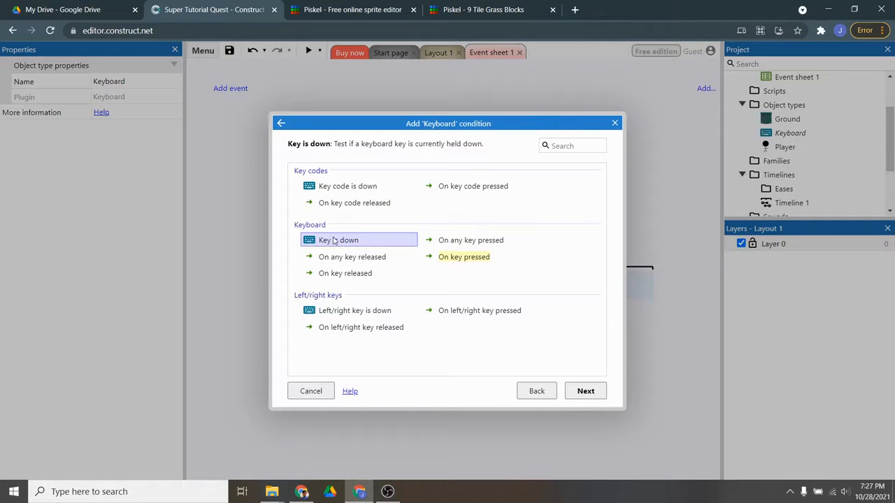
double_click(334, 243)
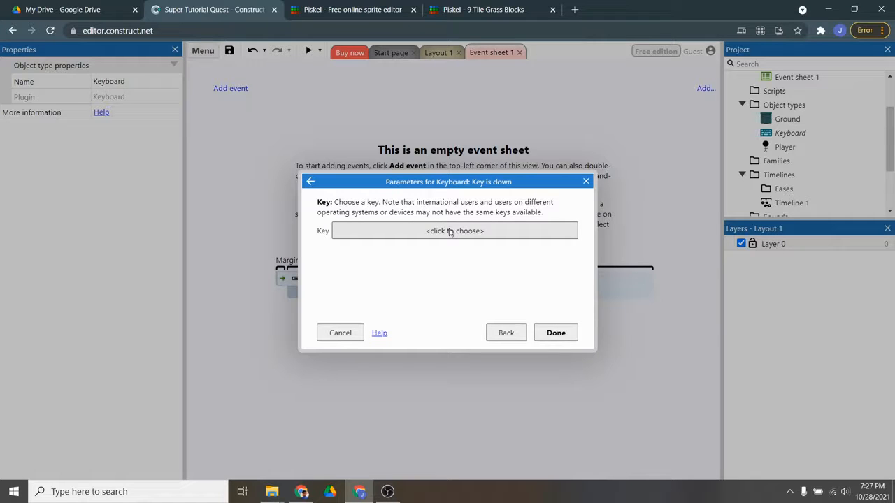
click(450, 232)
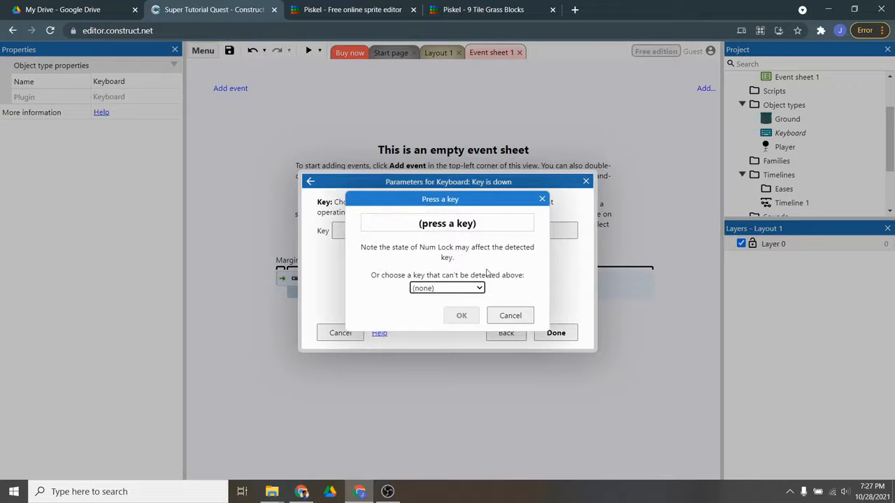
key(a)
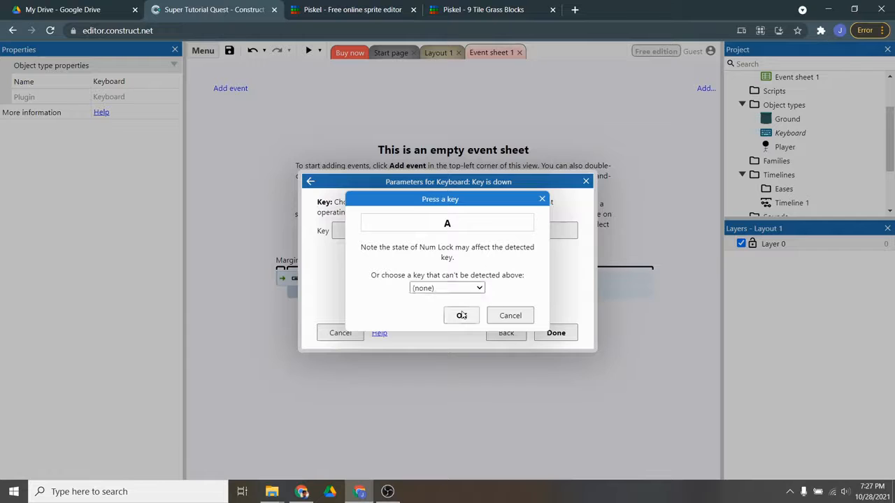
click(472, 315)
click(554, 334)
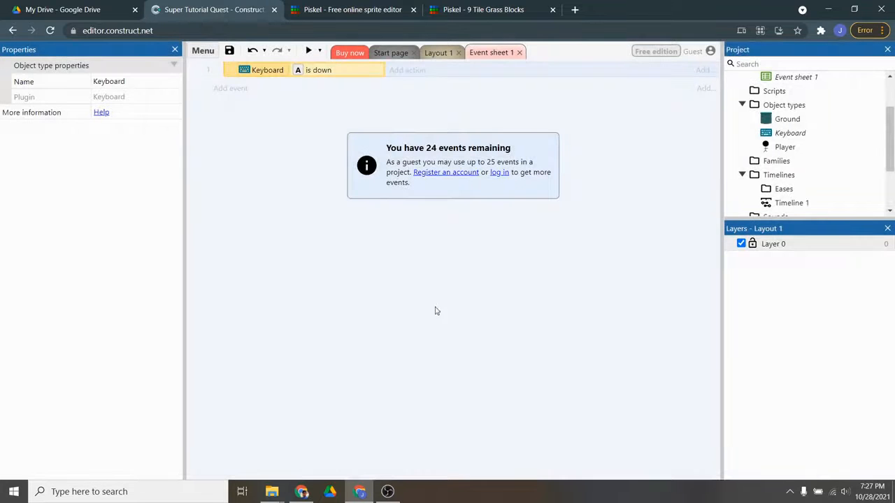
Step: Add a Player action to the A-key event that simulates the Platform control Left
click(403, 73)
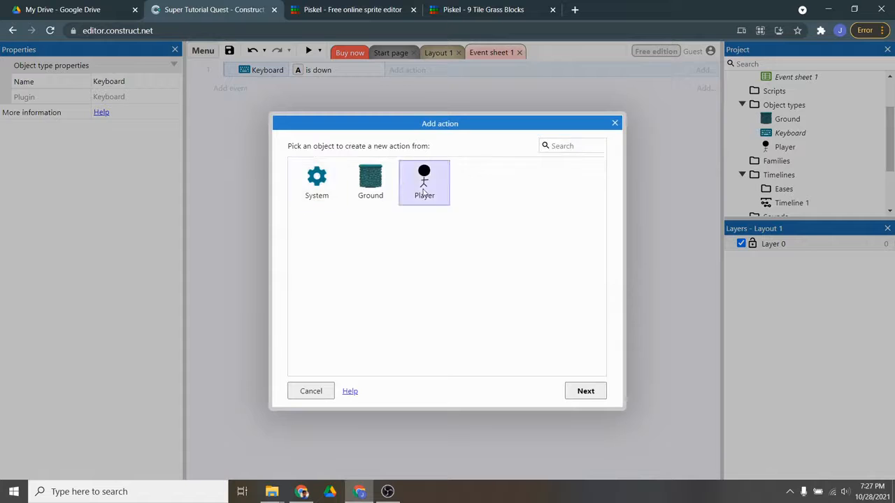
double_click(423, 194)
scroll(440, 210, down, 6)
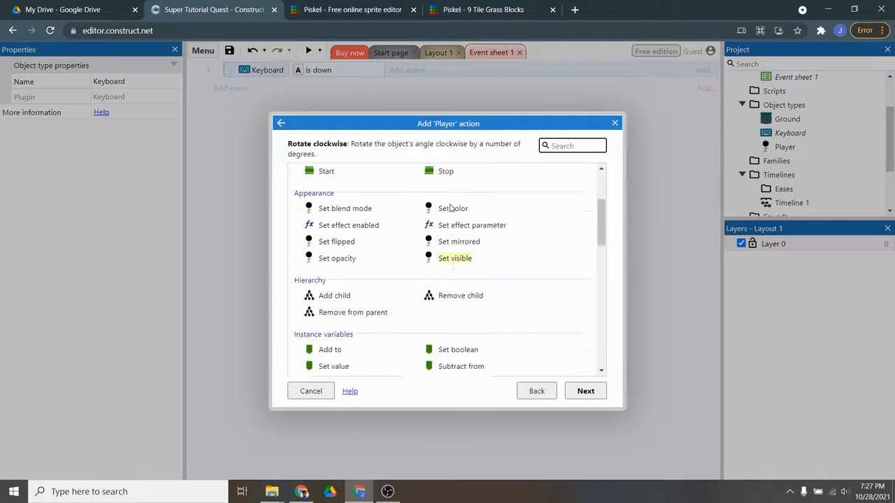
scroll(450, 208, down, 3)
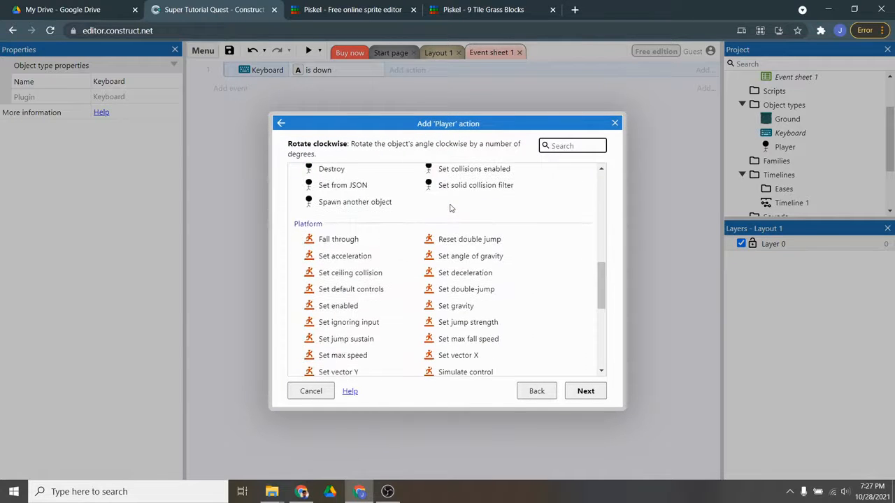
scroll(450, 208, down, 2)
scroll(448, 209, up, 2)
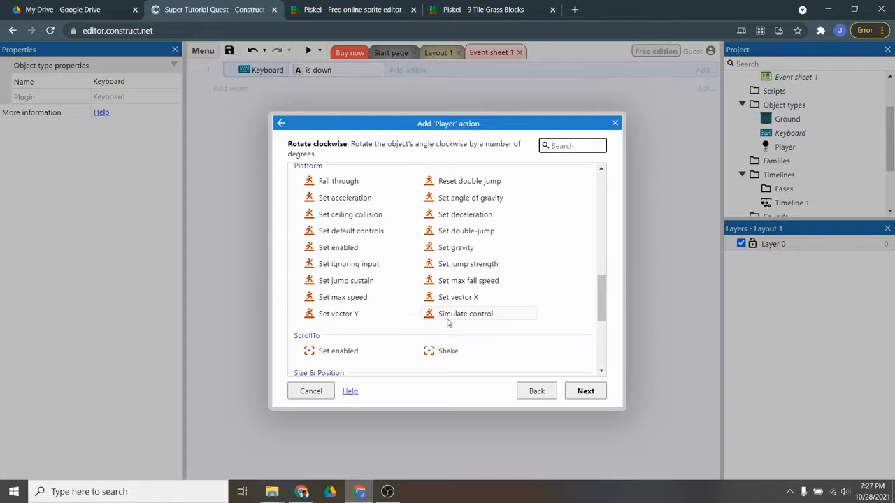
double_click(448, 322)
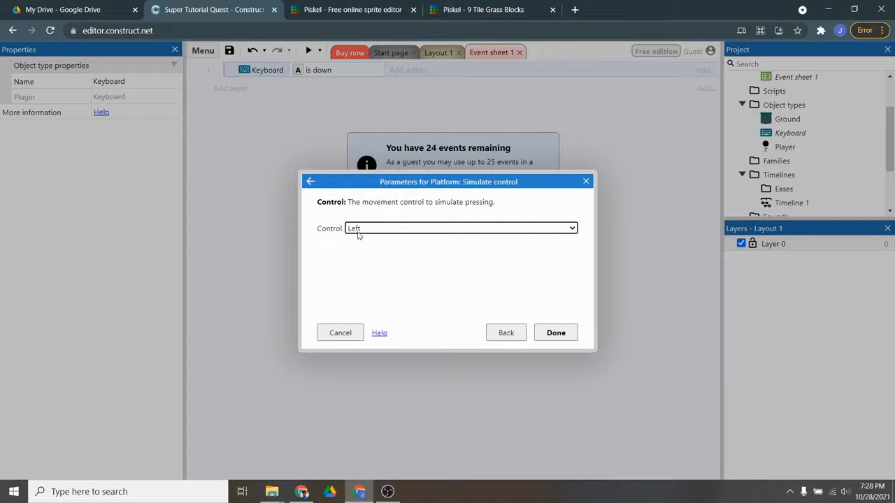
click(556, 333)
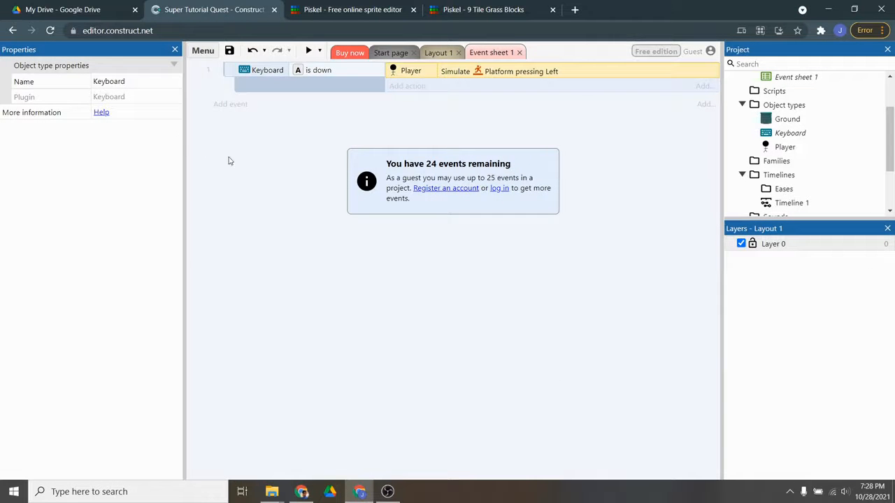
Step: Copy the whole A-key event and paste a duplicate below it
click(230, 74)
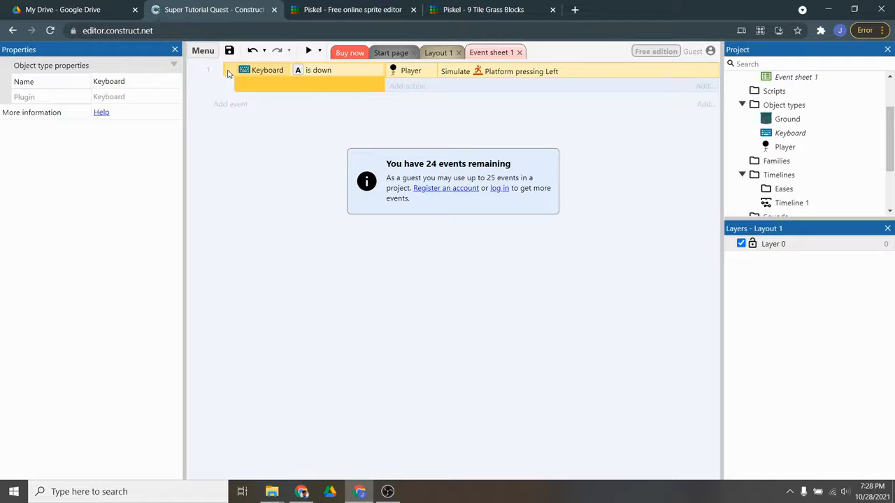
right_click(228, 73)
click(283, 162)
right_click(253, 105)
click(283, 244)
click(180, 96)
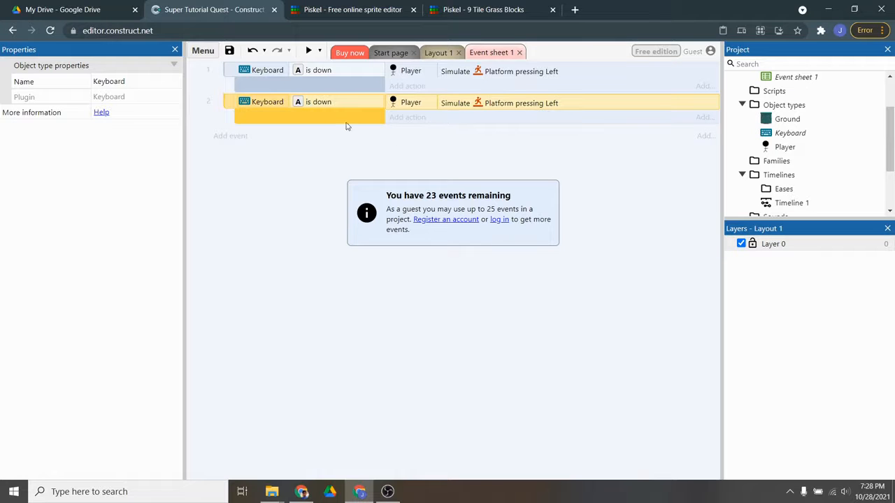
Step: Set the key of the second event's Key is down condition to D
double_click(323, 105)
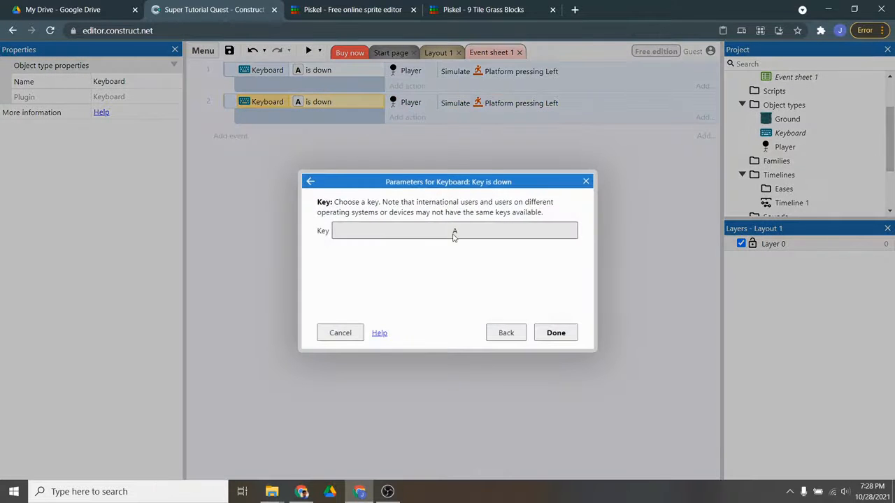
click(454, 232)
key(d)
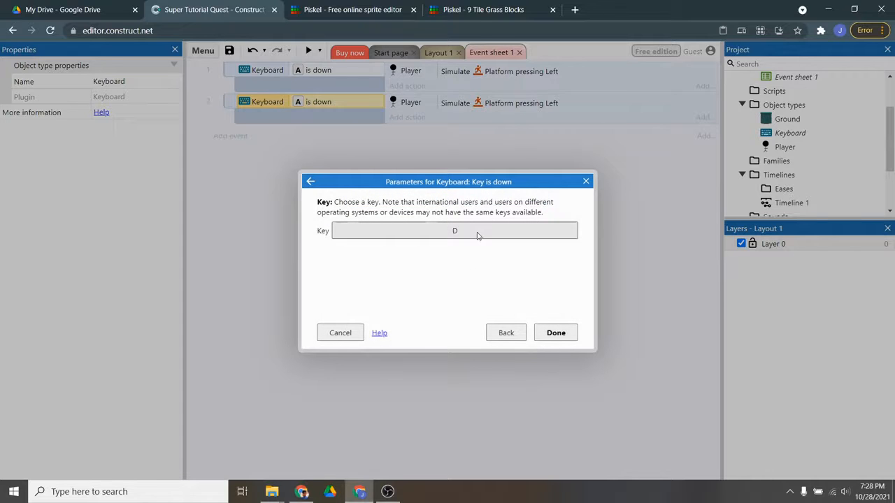
click(553, 333)
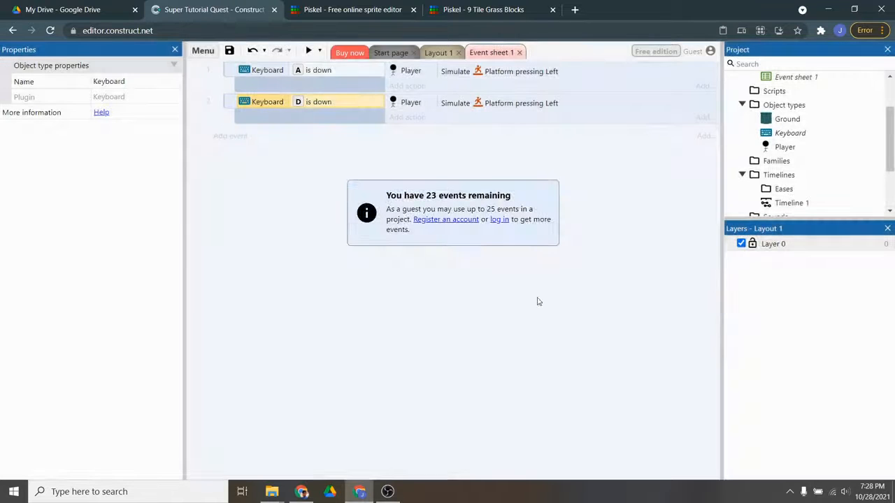
Step: Set the simulated Platform control in the D-key event's action to Jump
double_click(496, 111)
click(427, 230)
click(410, 261)
click(555, 333)
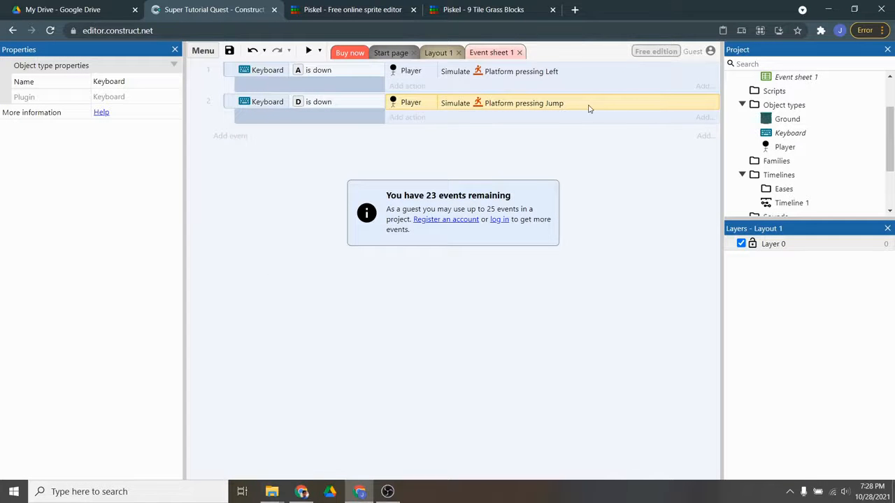
Step: Set the simulated Platform control in the D-key event's action to Right
double_click(541, 105)
click(405, 228)
click(406, 250)
click(556, 333)
Step: Paste another copy of the A-key event below the D-key event
click(232, 139)
click(613, 122)
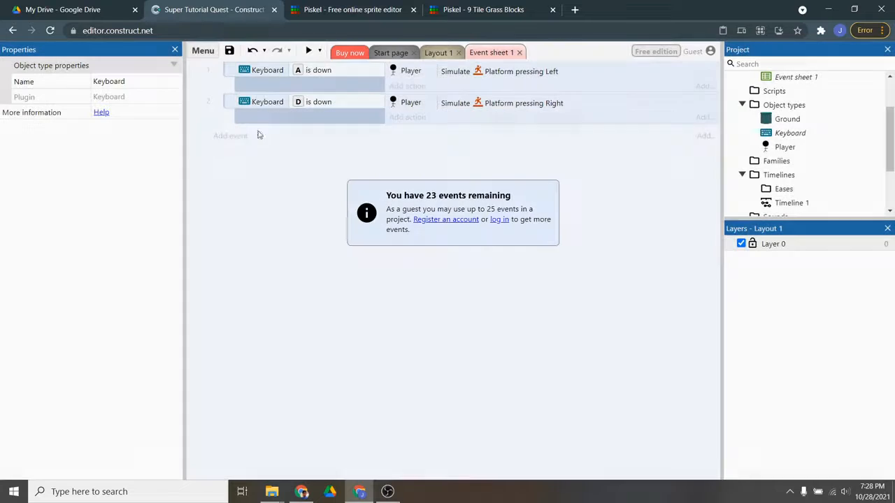
key(ctrl+v)
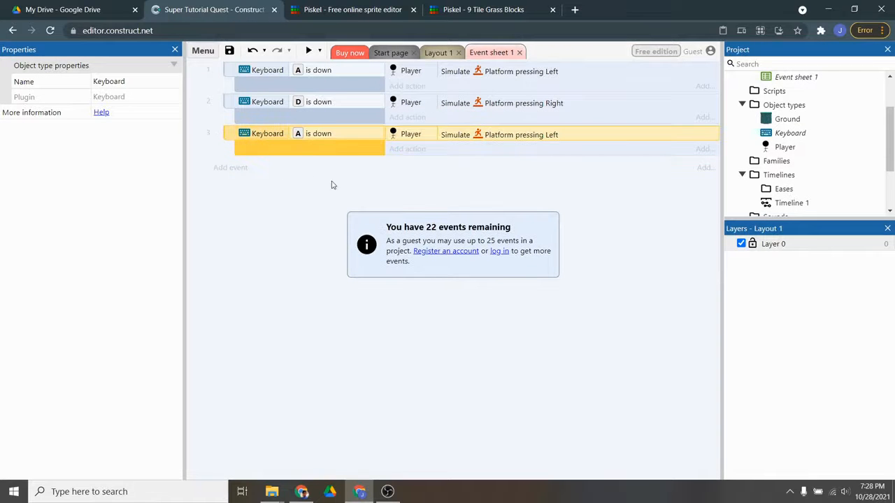
Step: Change the third event's Keyboard condition to On key pressed with Space as its key
double_click(301, 137)
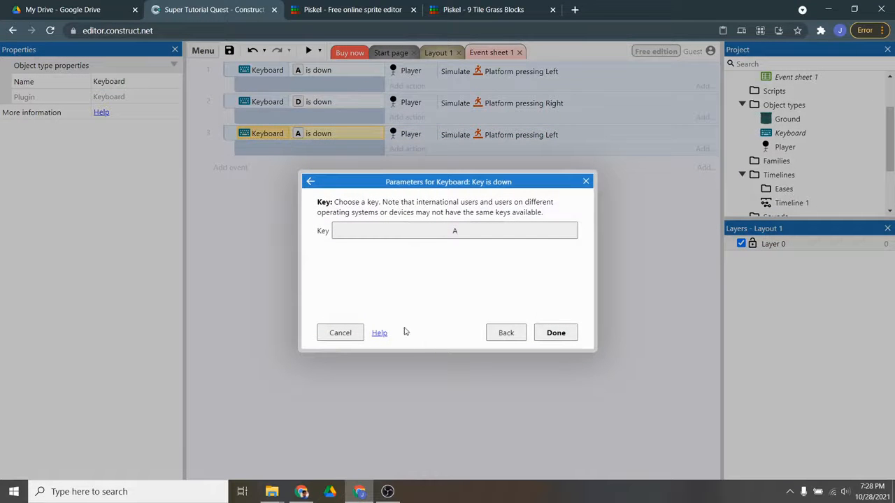
click(505, 333)
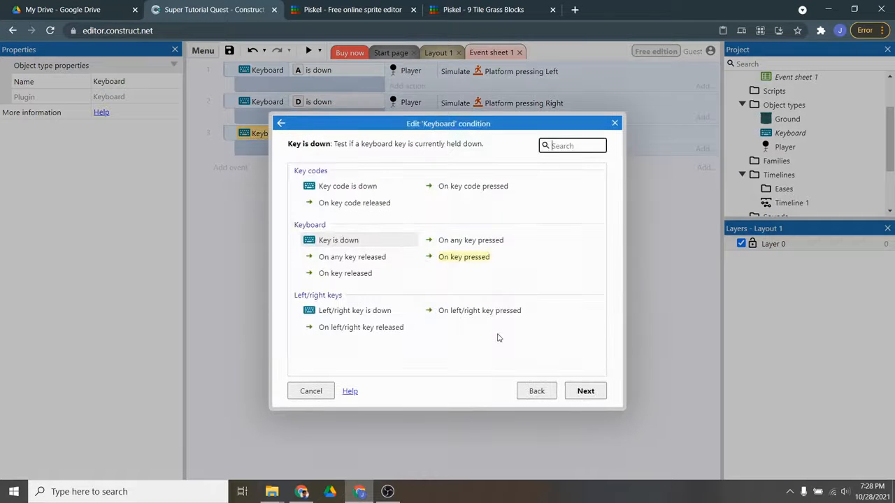
click(475, 258)
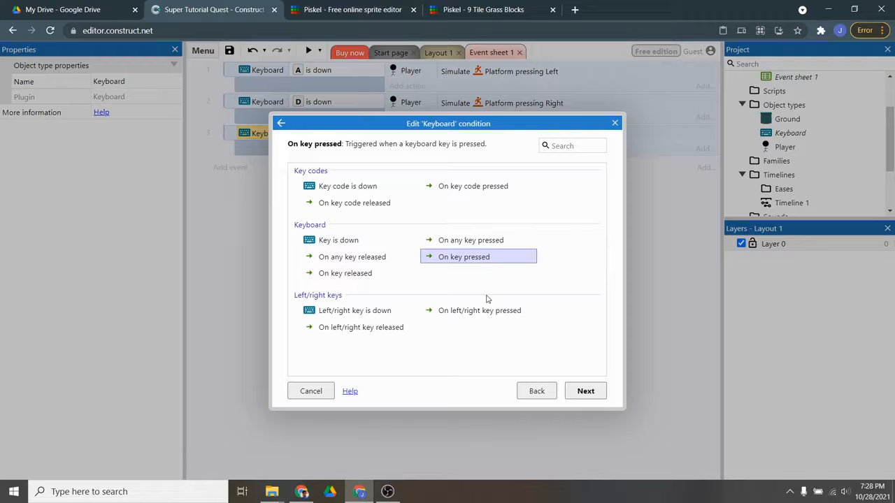
click(597, 395)
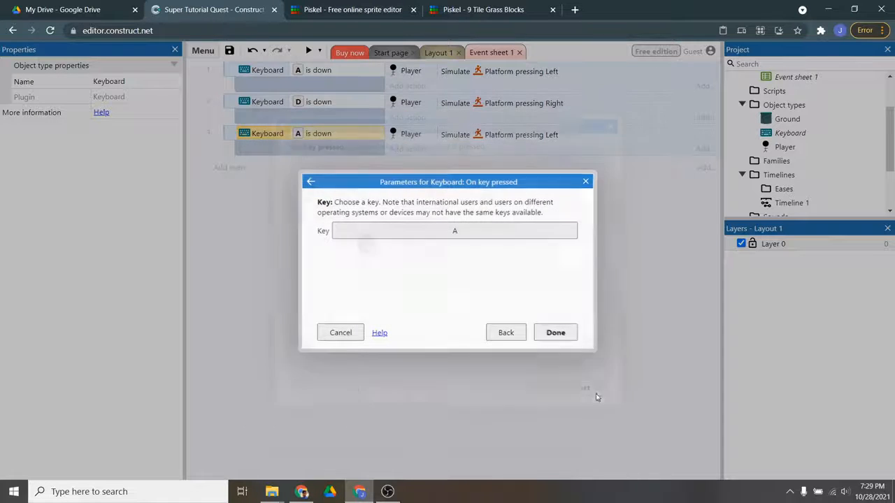
click(475, 223)
key(space)
click(461, 316)
click(554, 333)
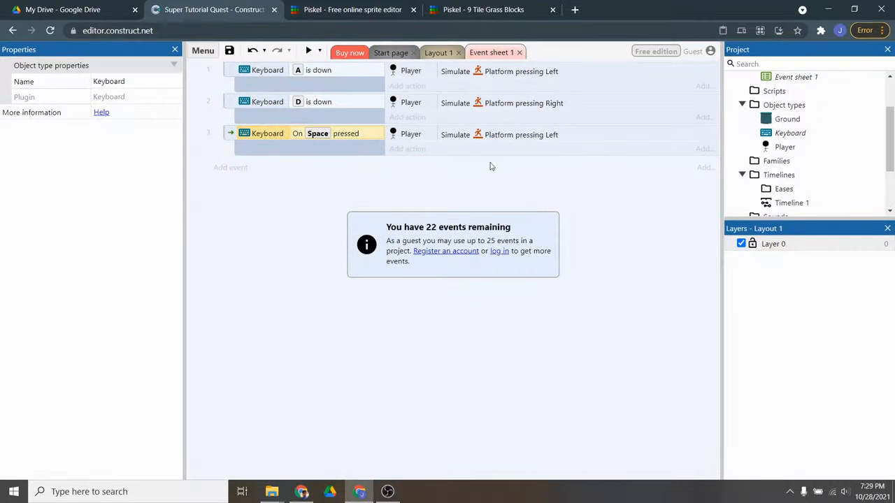
Step: Set the simulated Platform control in the Space-key event's action to Jump
double_click(492, 136)
click(475, 228)
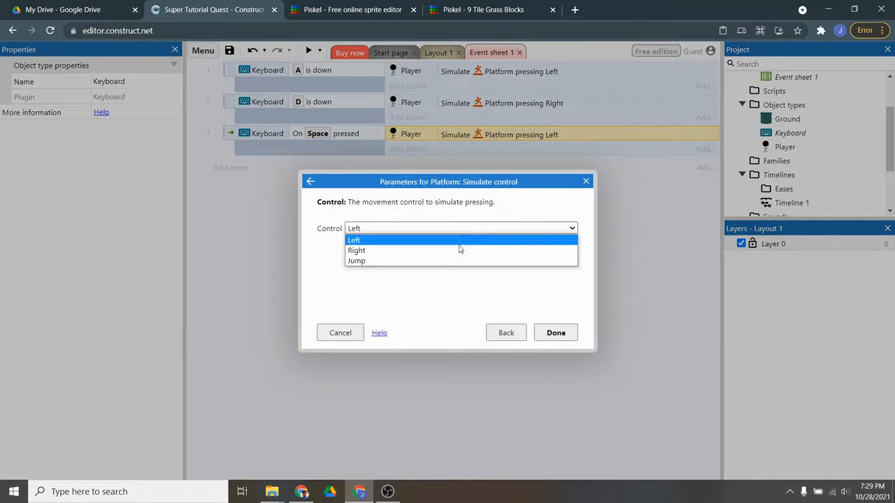
click(450, 260)
click(554, 332)
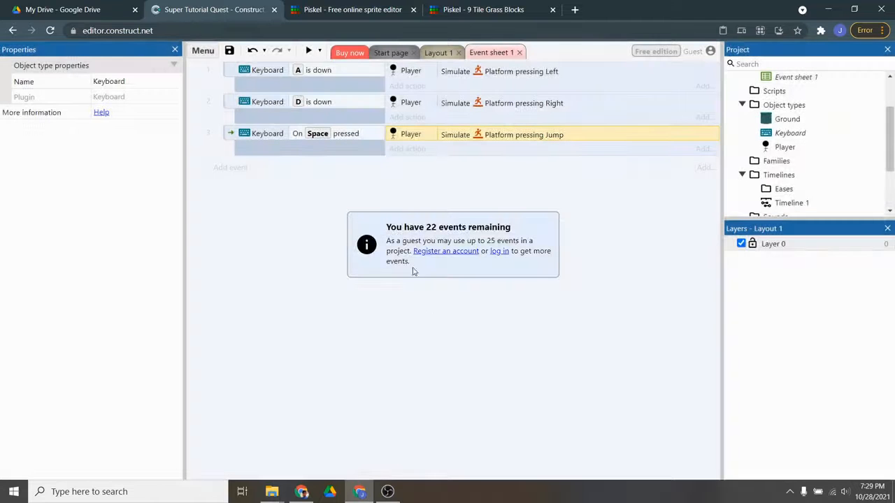
Step: Preview the game and test moving with A and D and jumping with Space, then close the preview
click(308, 50)
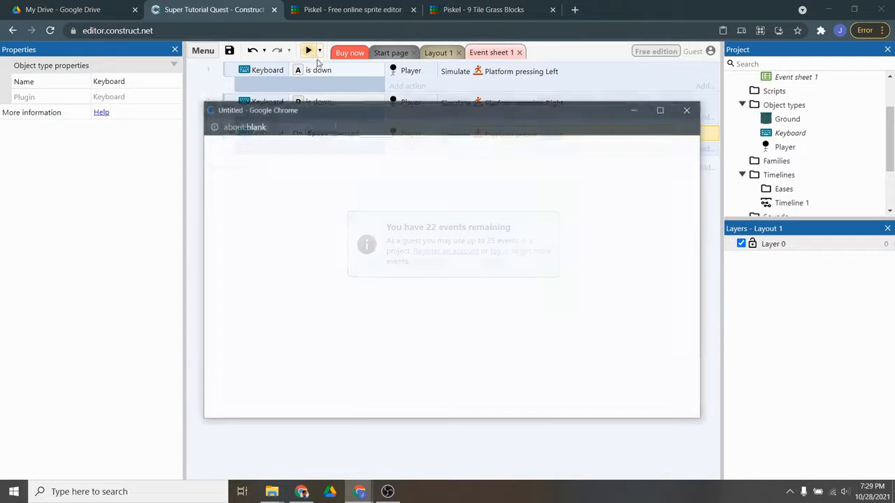
key(d)
key(a)
key(d)
key(space)
key(space)
key(a)
key(space)
key(a)
key(space)
key(space)
key(d)
key(space)
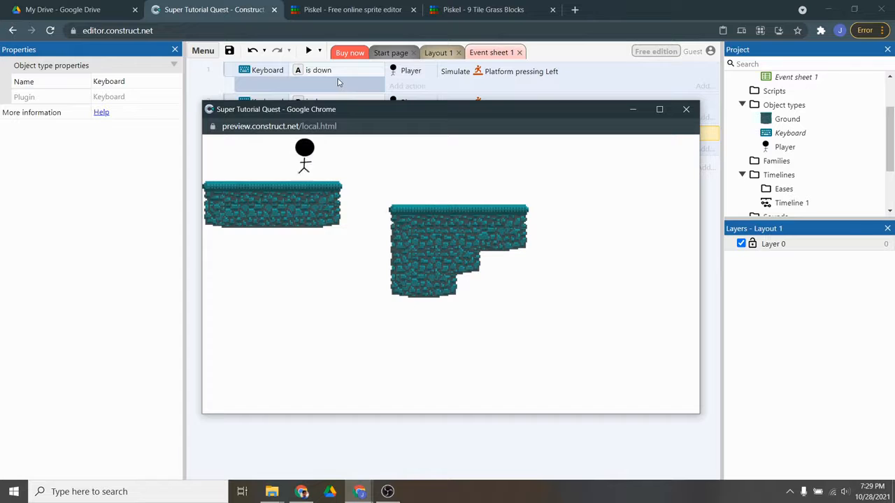
click(687, 111)
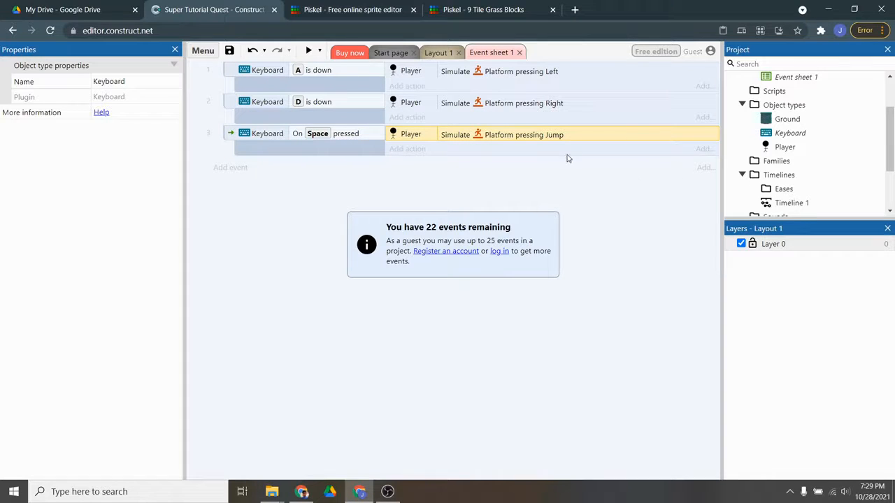
Step: Switch to Layout 1, open the Player sprite in the Animations Editor and select Animation 1
click(434, 55)
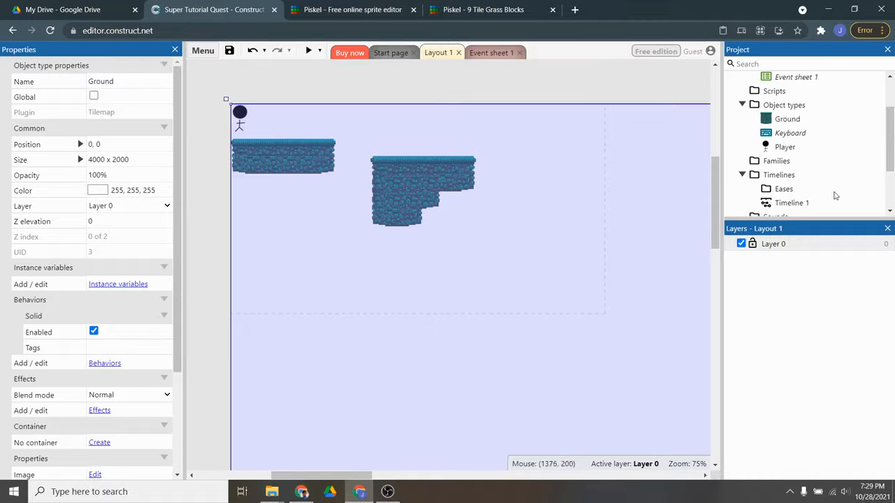
double_click(785, 148)
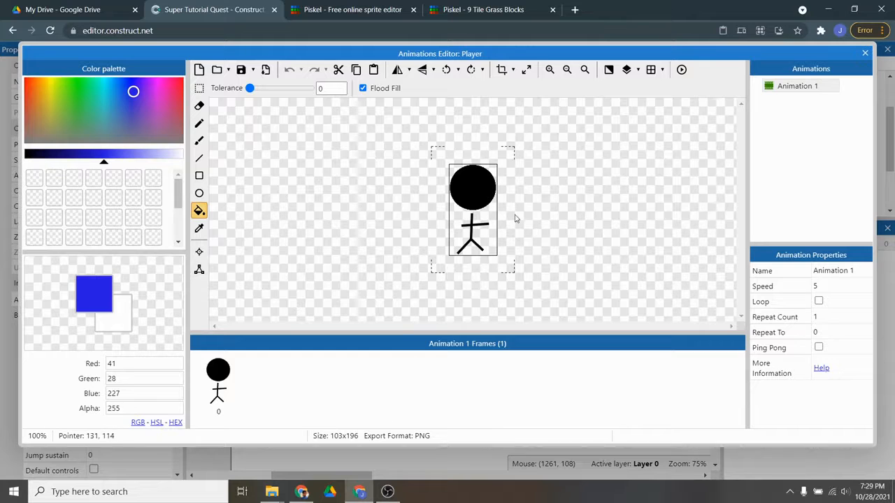
click(807, 91)
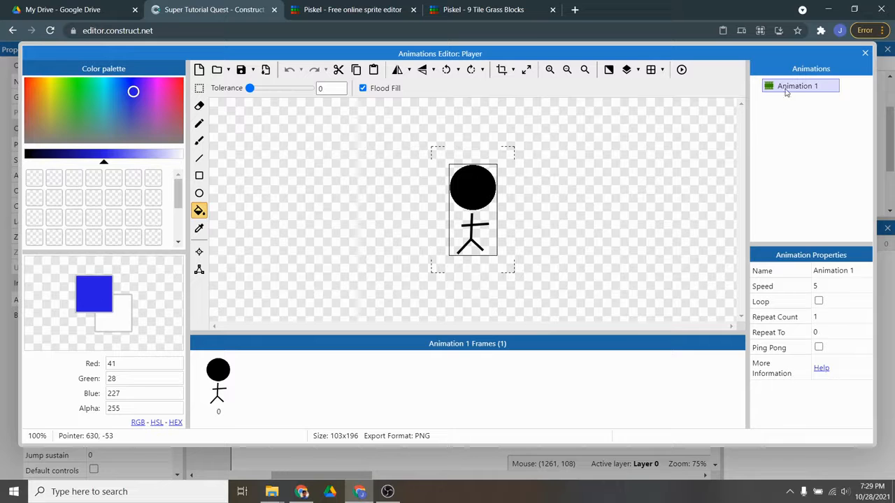
Step: Load TutGuy_Idle_0 and TutGuy_Idle_1 from the TutGuy Idle folder as frames of the Player's Animation 1
click(254, 70)
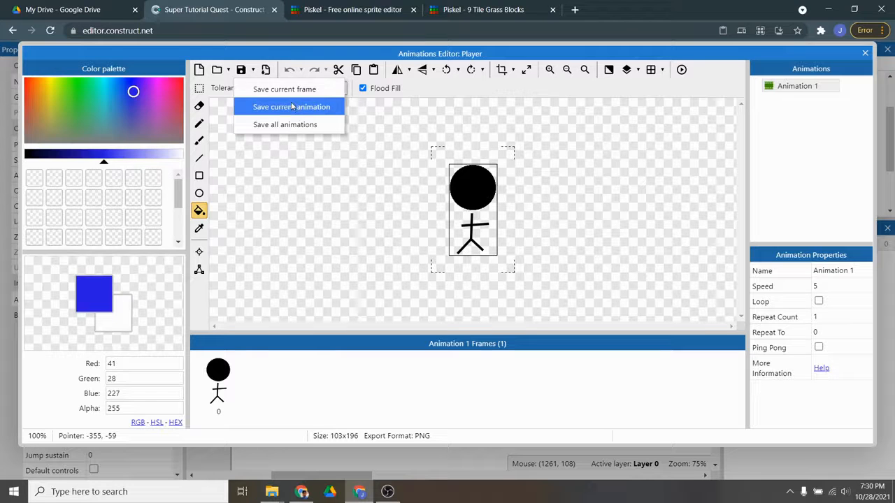
click(228, 70)
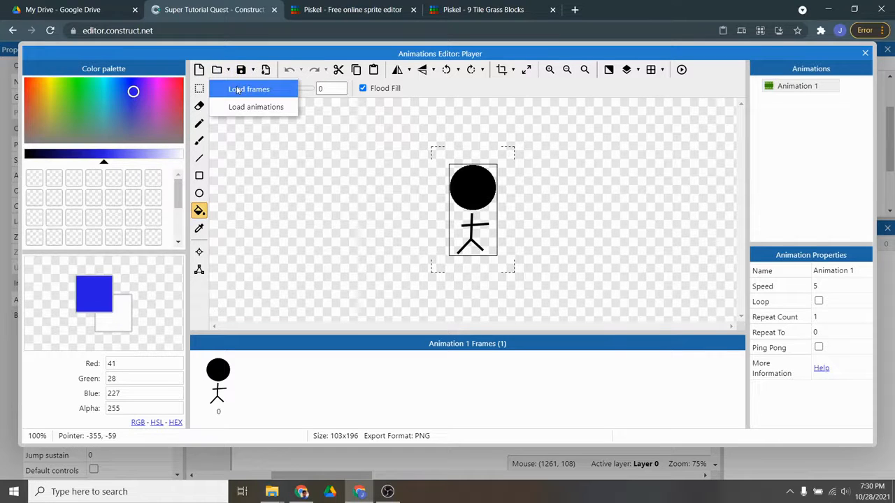
click(244, 88)
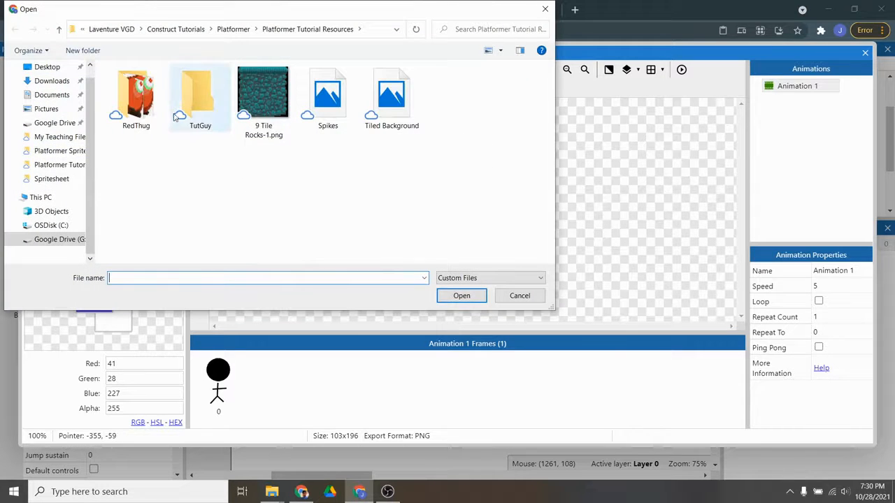
double_click(199, 110)
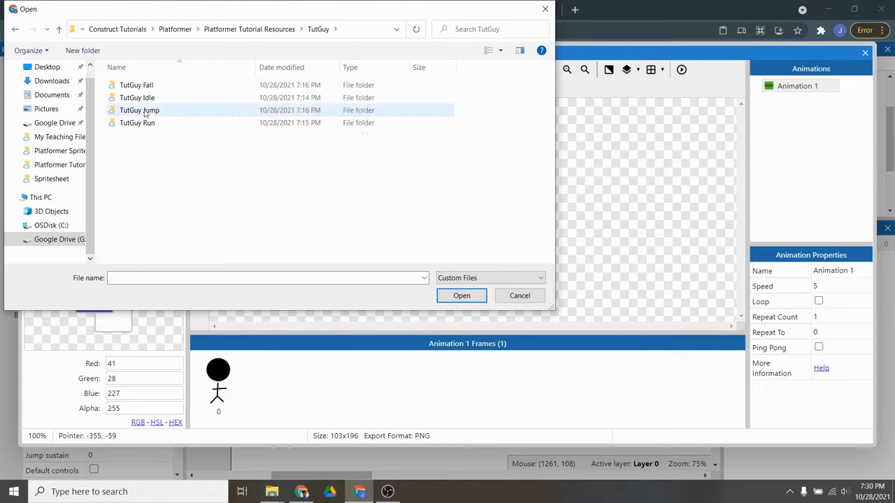
click(145, 103)
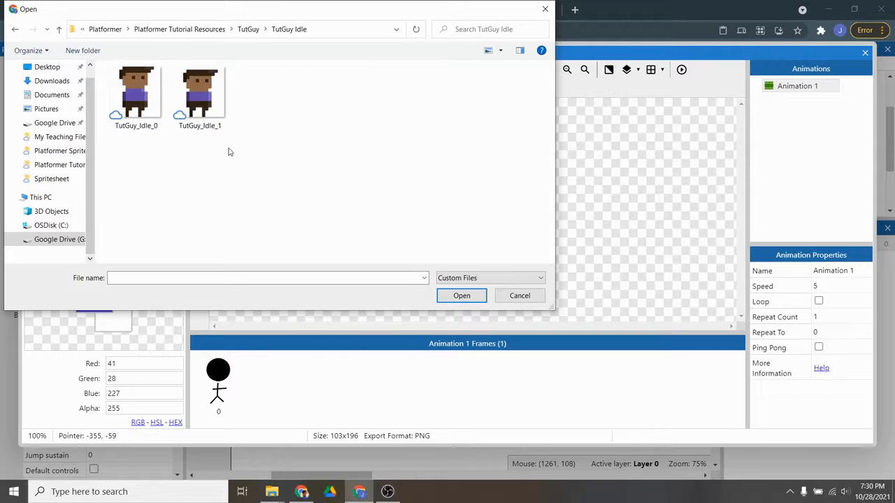
click(146, 88)
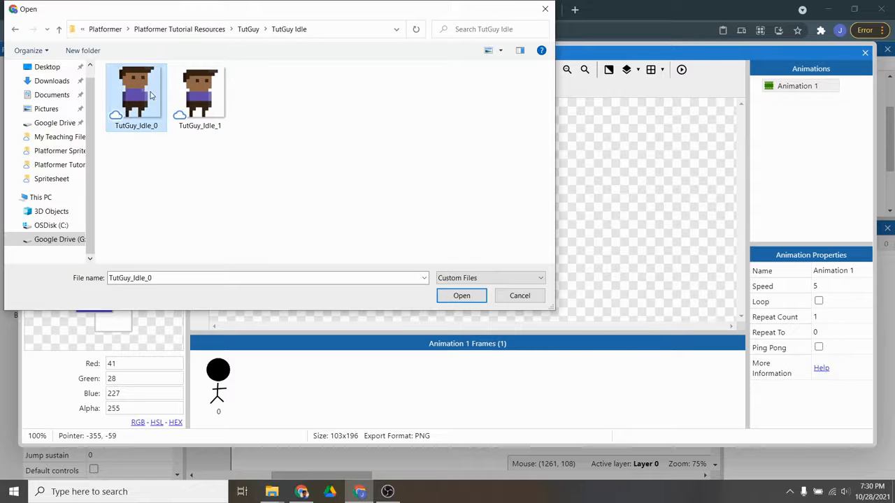
ctrl+click(199, 102)
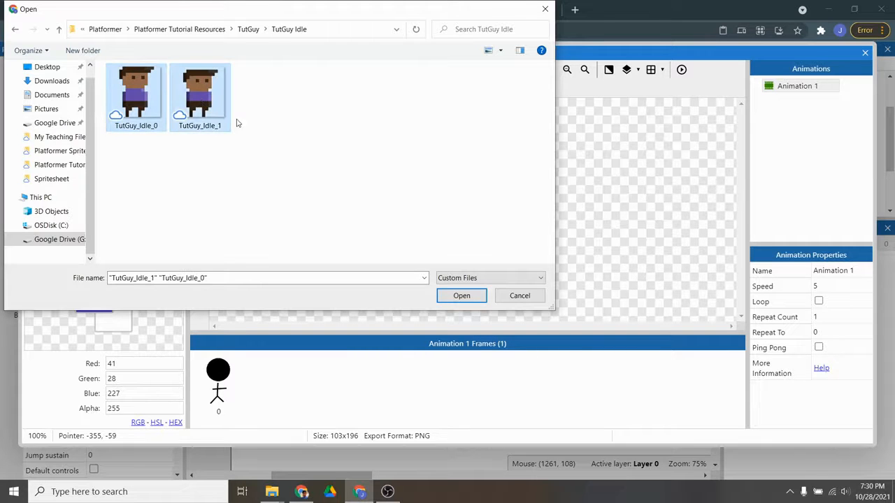
click(464, 298)
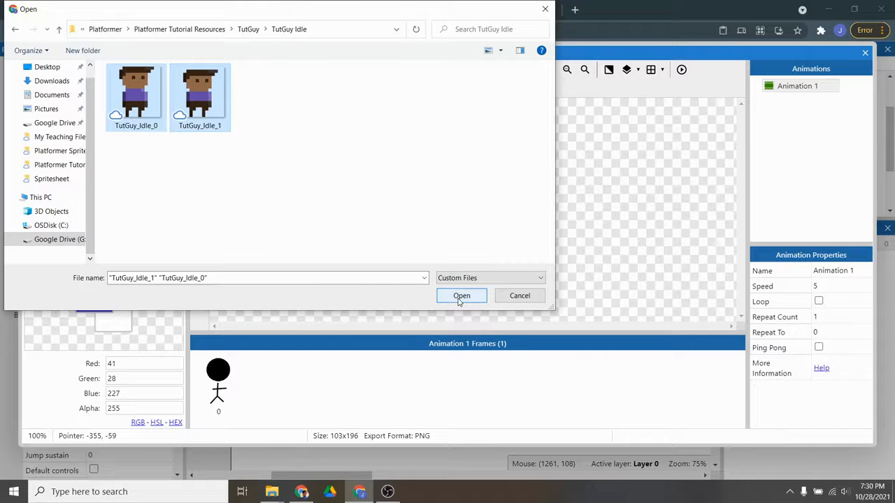
click(136, 98)
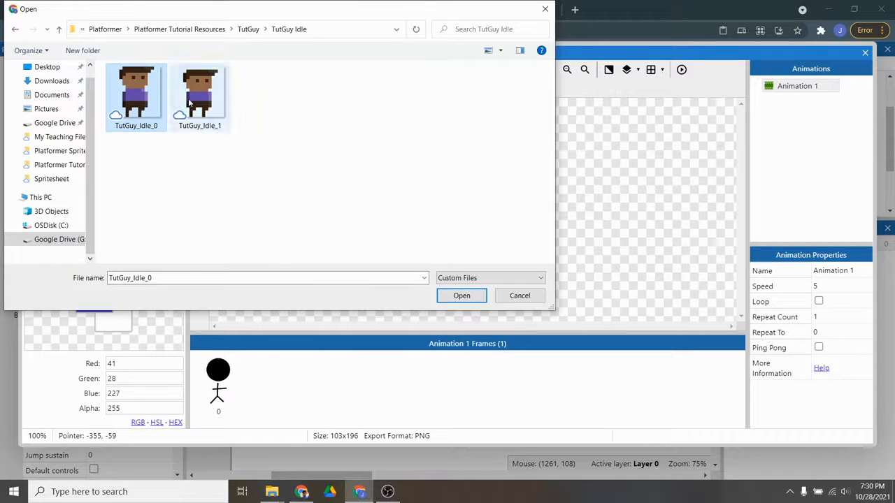
ctrl+click(190, 102)
click(460, 297)
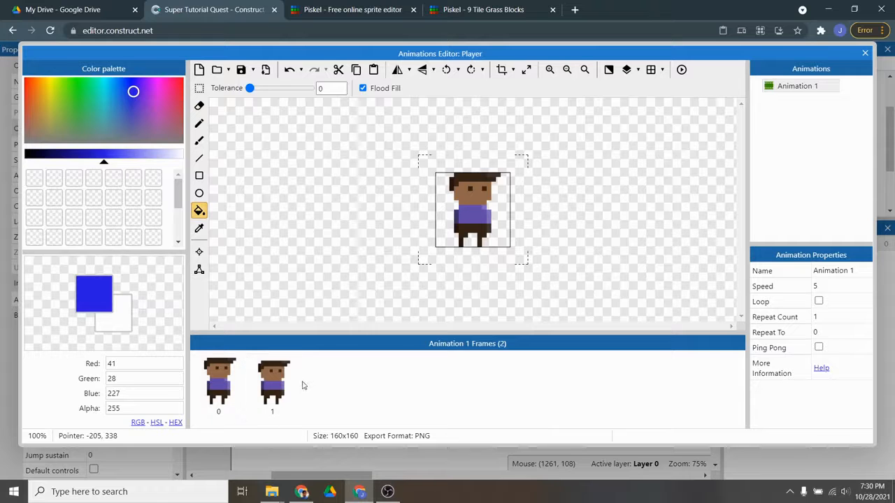
Step: Rename the Player's Animation 1 as Idle
right_click(802, 87)
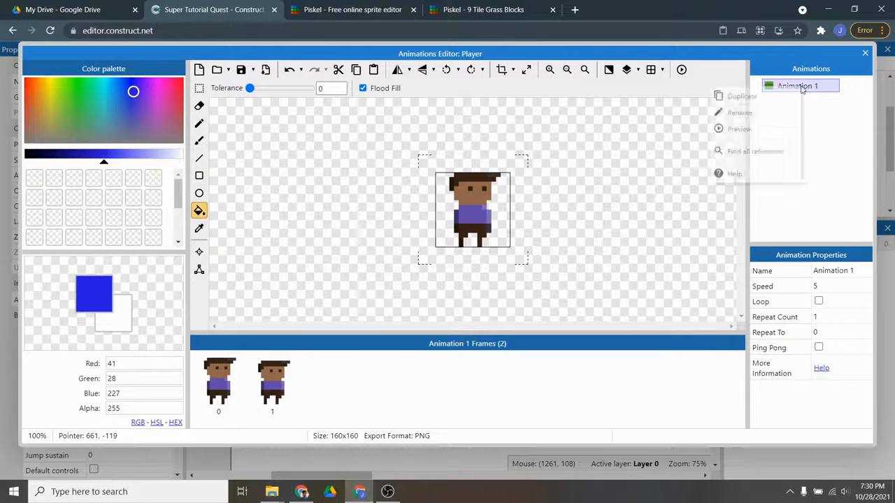
click(763, 117)
text(Idle)
key(Return)
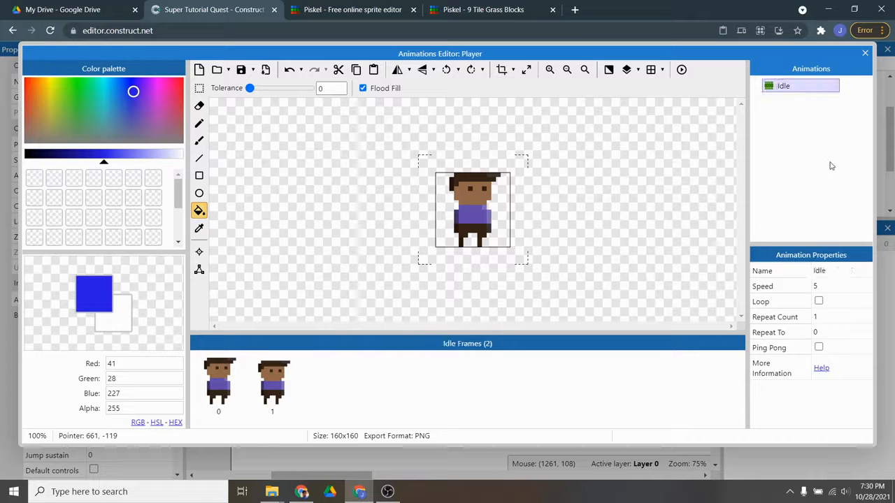
Step: Enable looping for the Idle animation and preview it
click(818, 302)
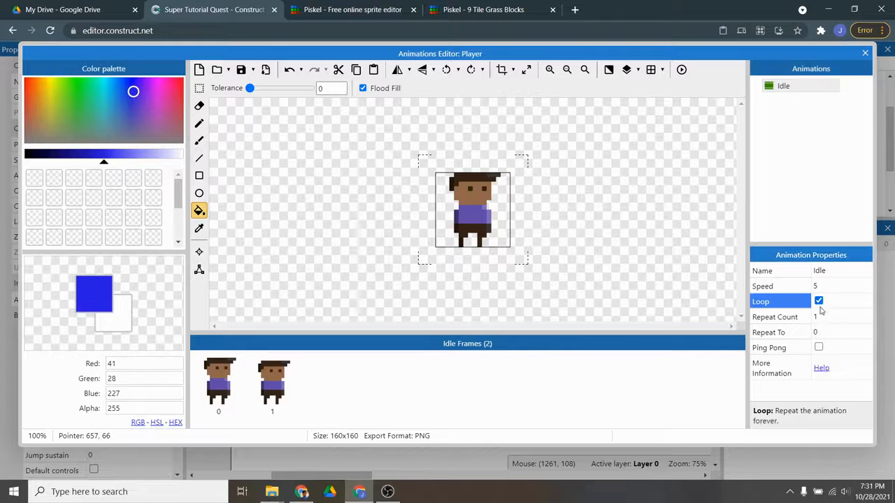
click(681, 70)
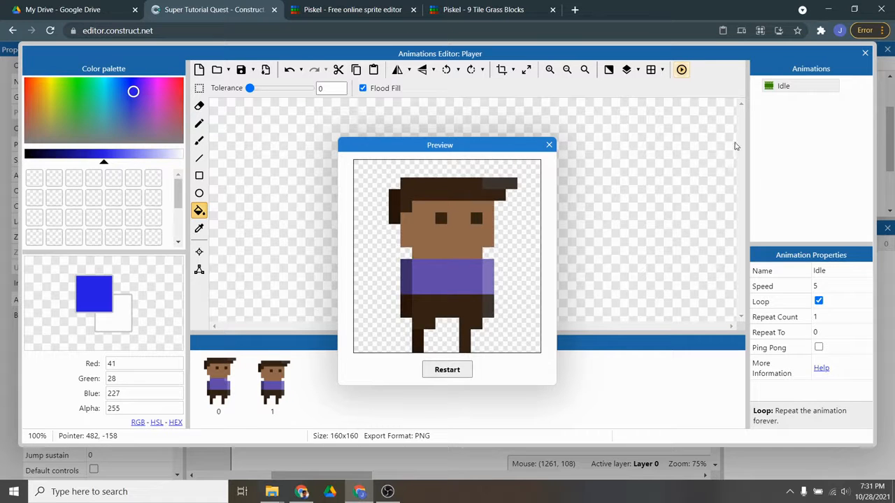
click(549, 145)
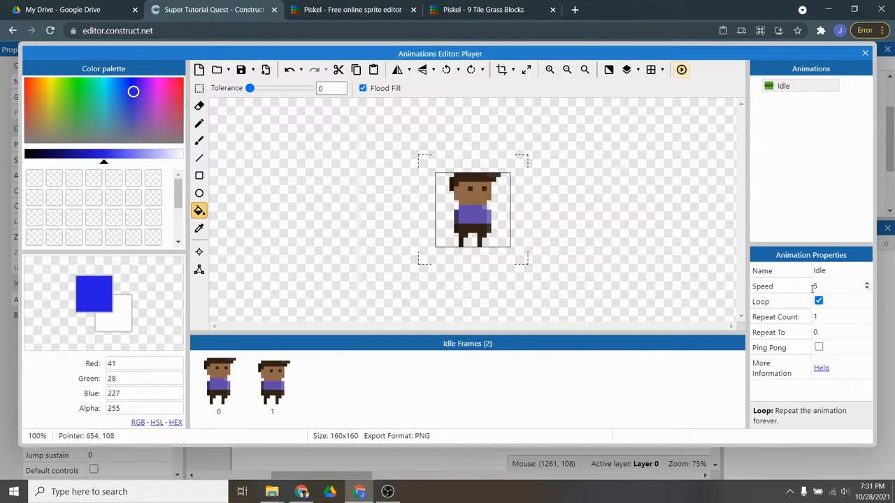
Step: Set the Idle animation's speed to 2 and preview the slower playback
click(866, 290)
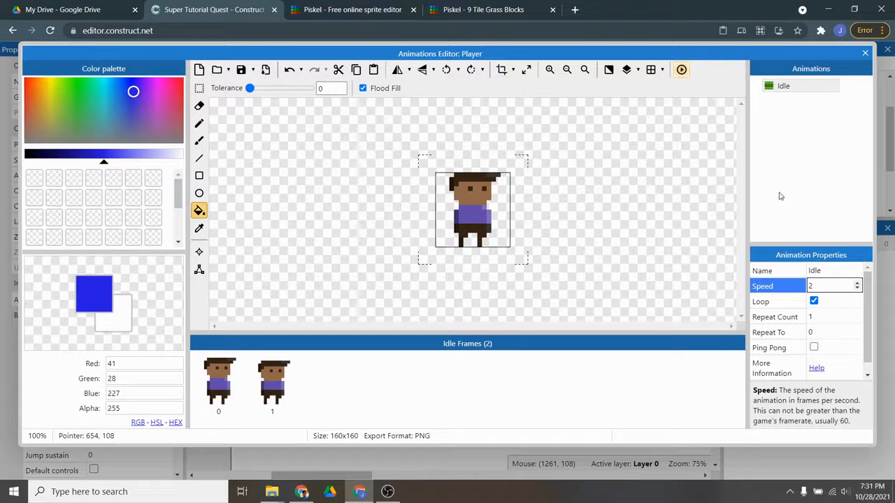
click(681, 70)
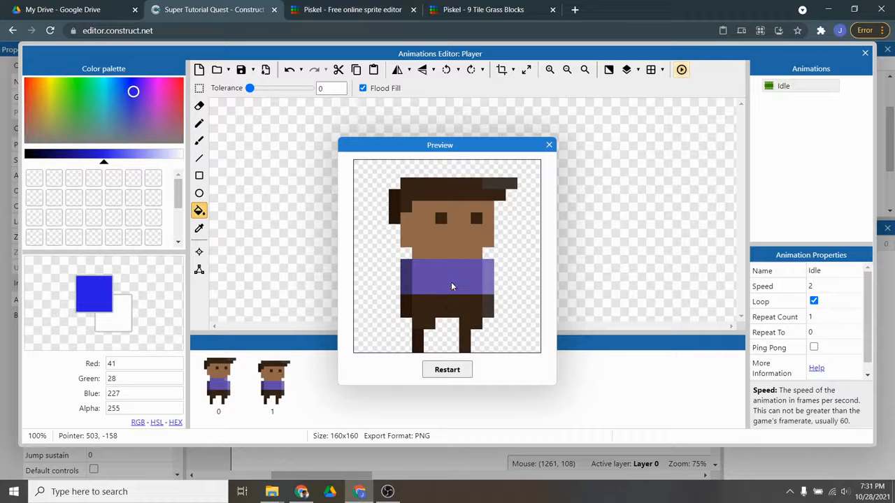
click(549, 145)
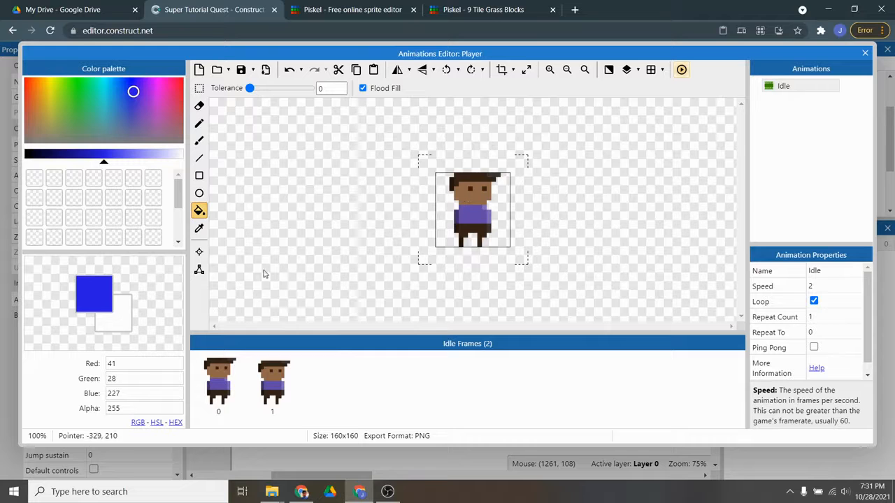
Step: Compare the origin point's position between frames 0 and 1 of the Idle animation
scroll(521, 249, up, 2)
scroll(523, 249, down, 1)
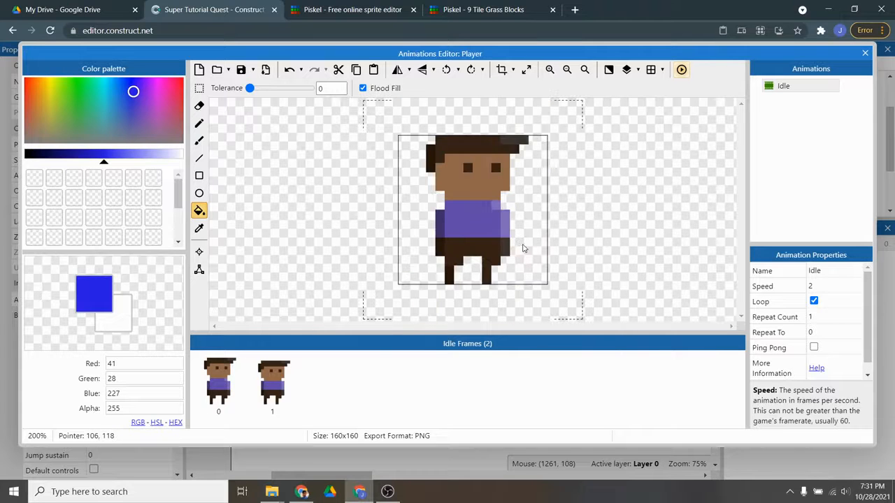
click(199, 252)
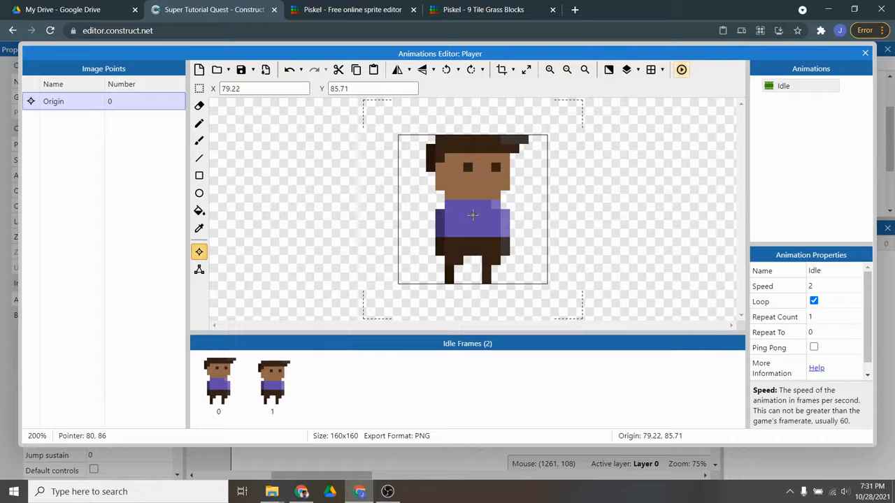
click(241, 391)
click(274, 380)
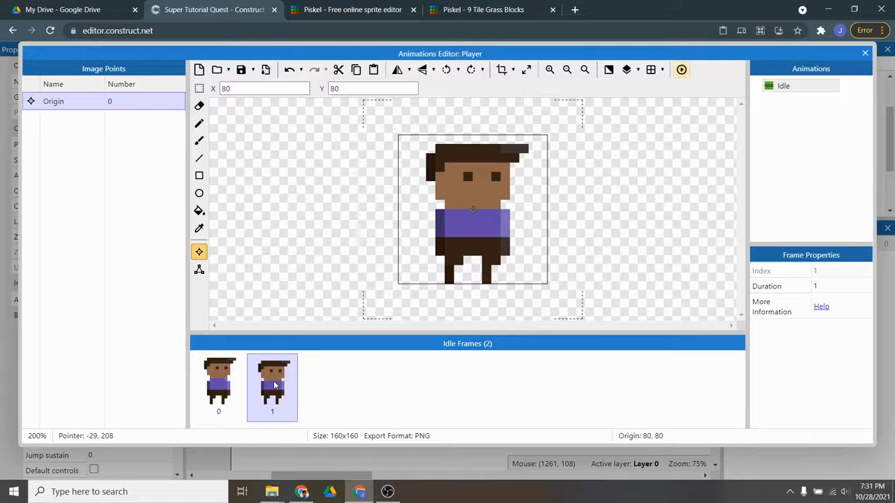
click(259, 386)
click(230, 392)
click(262, 382)
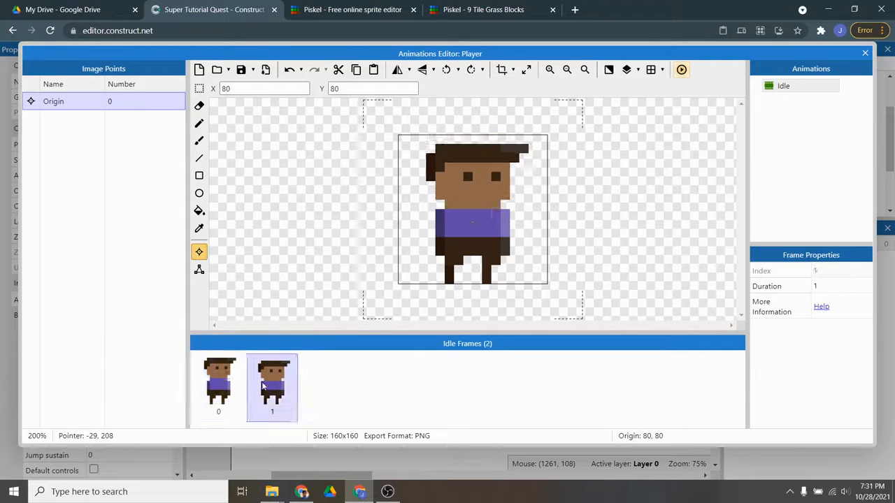
Step: Move the three lowest collision polygon points of Idle frame 0 down to the character's feet at Y 160
click(238, 390)
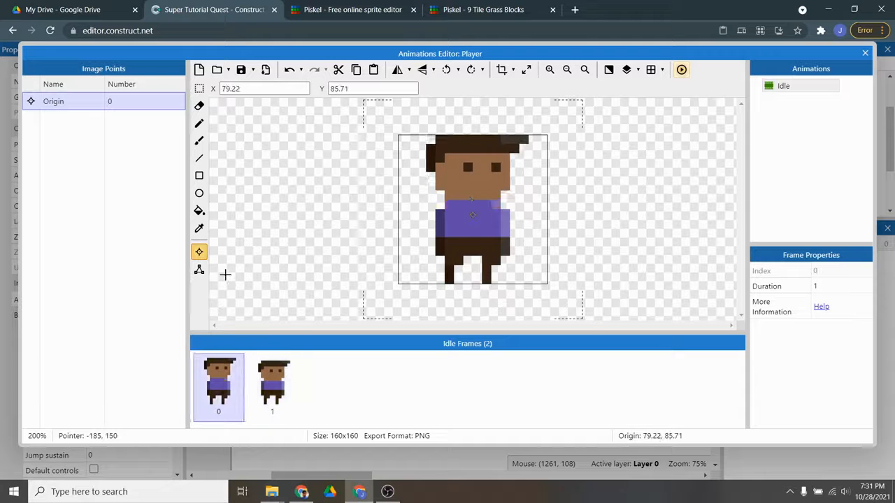
click(199, 271)
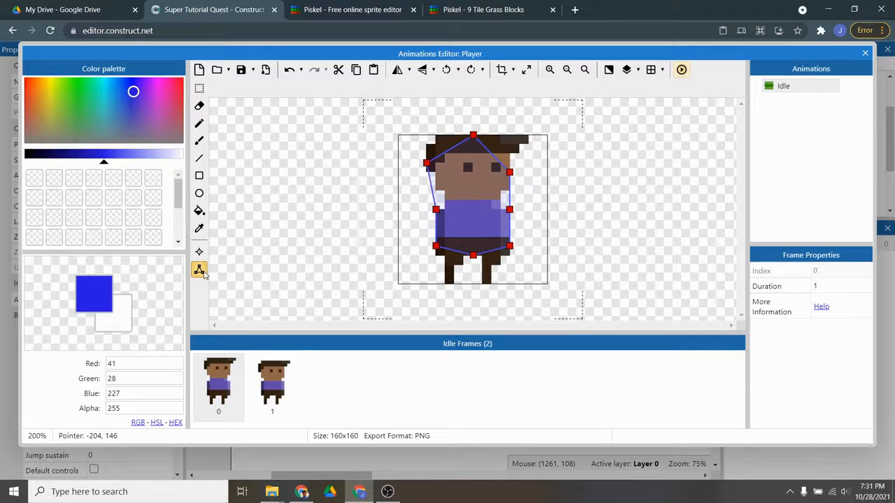
drag(472, 257, 473, 286)
drag(434, 248, 446, 283)
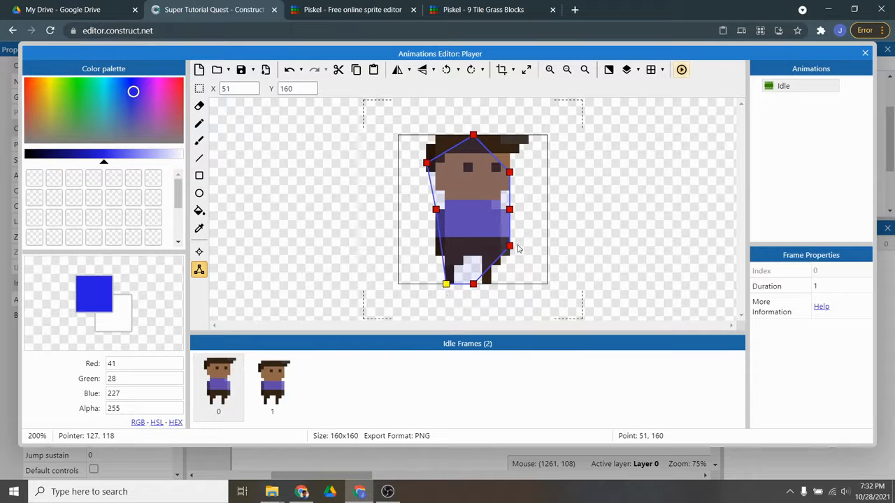
click(504, 247)
drag(510, 247, 492, 285)
Step: Move the three lowest collision polygon points of Idle frame 1 down to the feet at Y 160
click(280, 389)
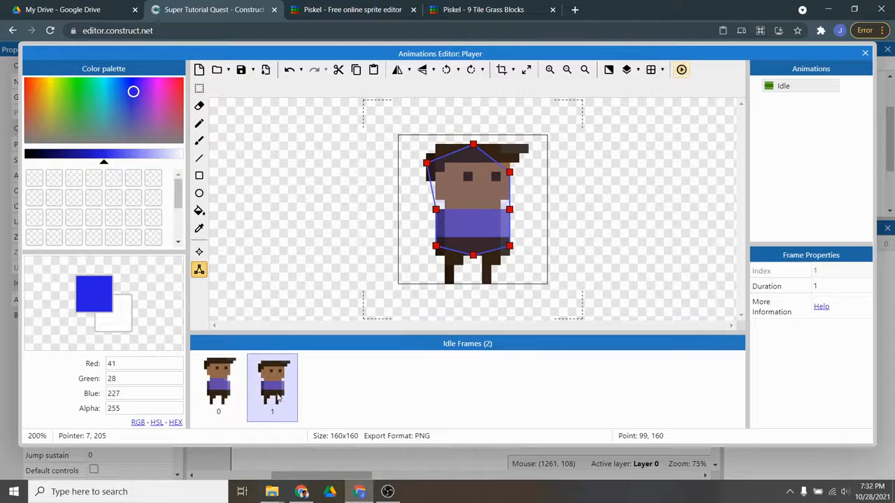
drag(473, 256, 473, 283)
click(435, 246)
drag(435, 246, 449, 285)
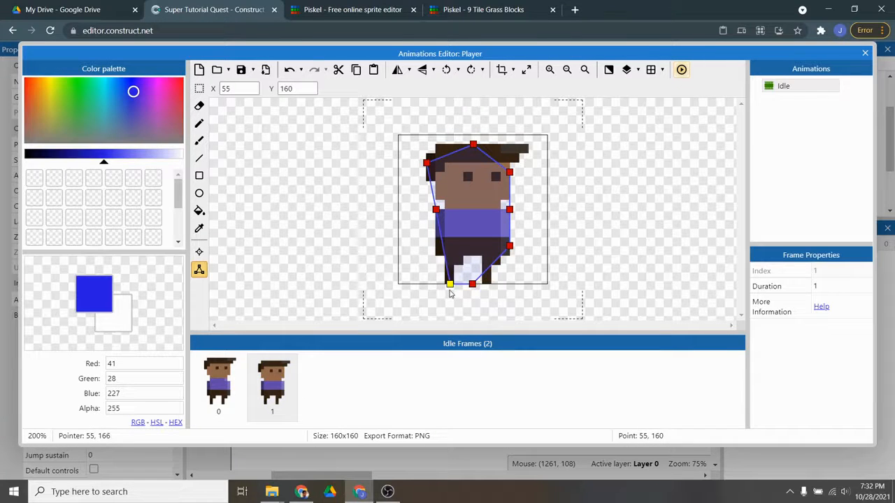
drag(509, 248, 491, 286)
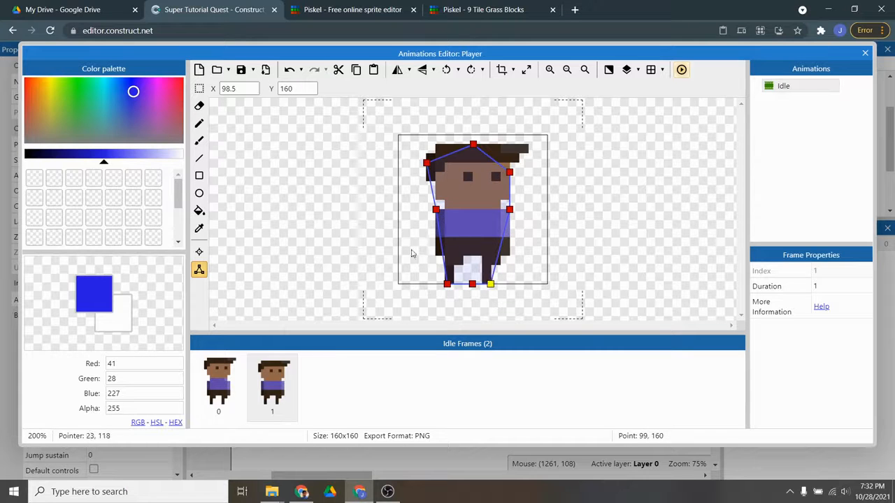
Step: Place the origin point of Idle frame 1 at 80, 85 and compare it with frame 0's origin
click(200, 251)
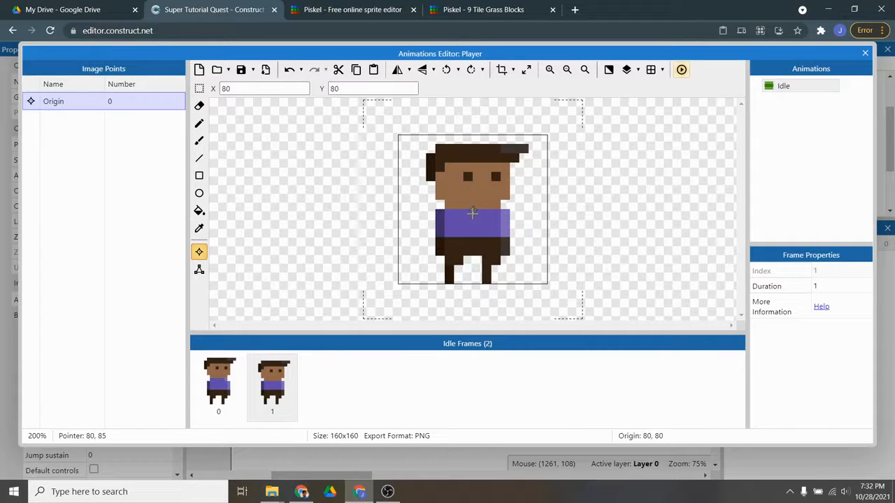
click(239, 387)
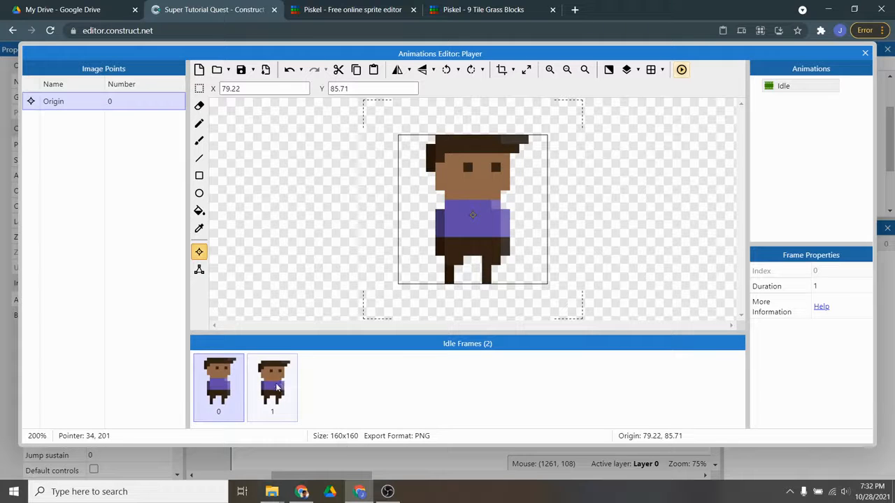
click(277, 386)
click(231, 384)
click(259, 382)
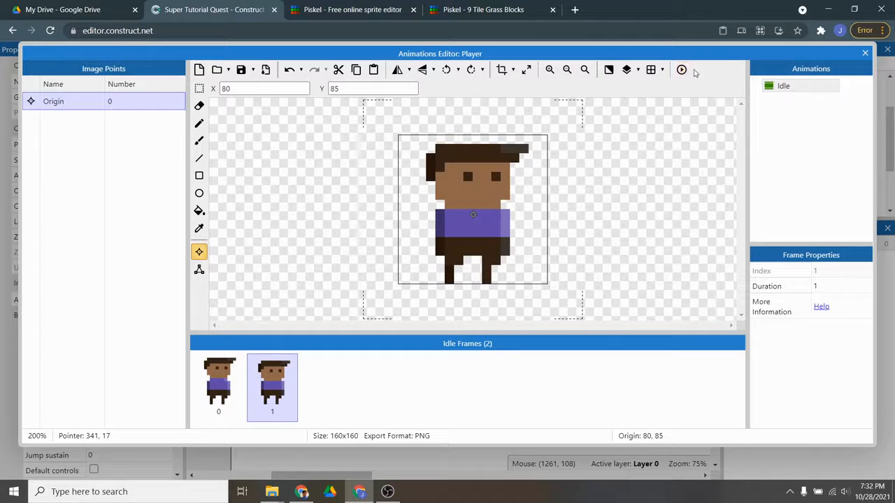
Step: Preview the Idle animation and close the Player's animations editor
click(682, 70)
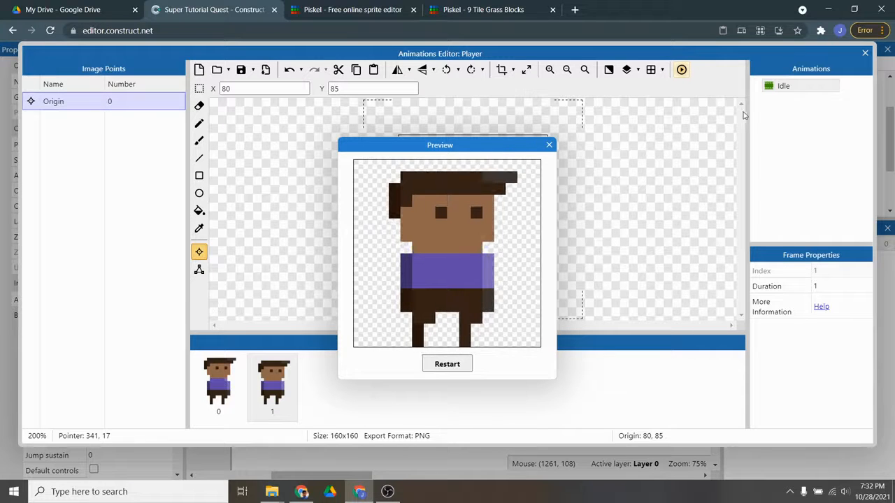
click(548, 145)
click(865, 54)
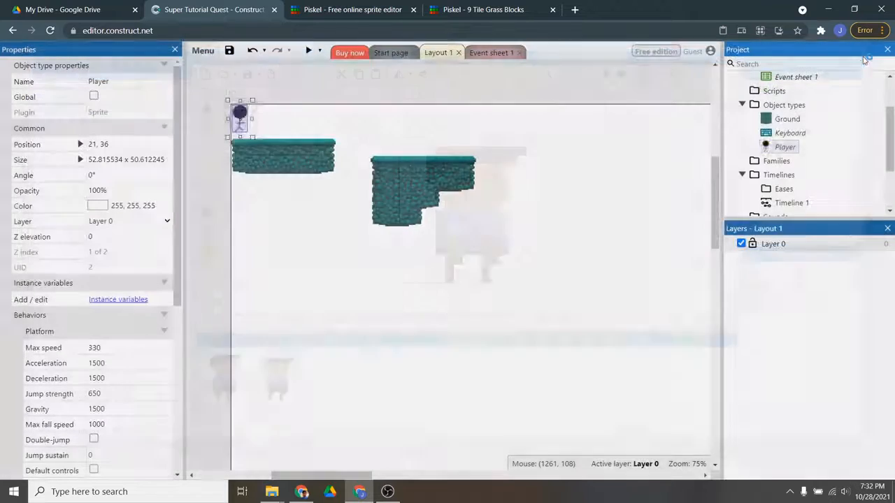
Step: Run the layout preview, test the player's movement and jumping on the platforms, and close the preview
click(308, 51)
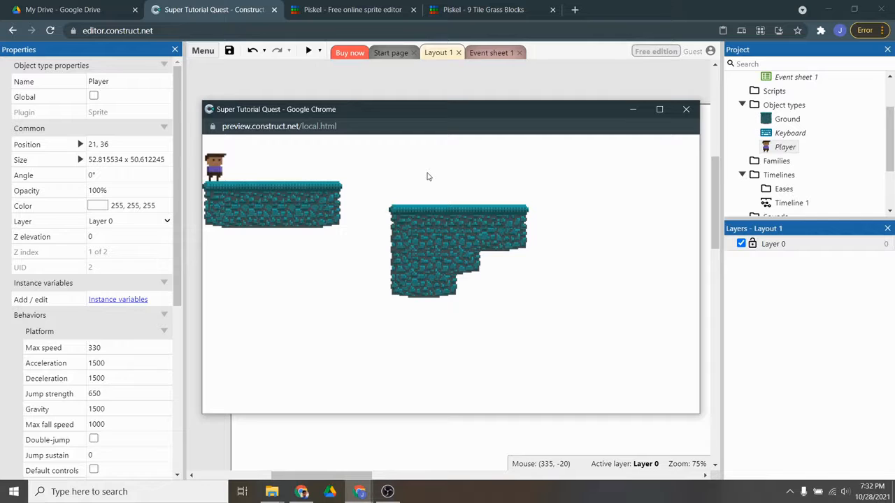
key(Right)
key(Left)
key(Right)
key(Up)
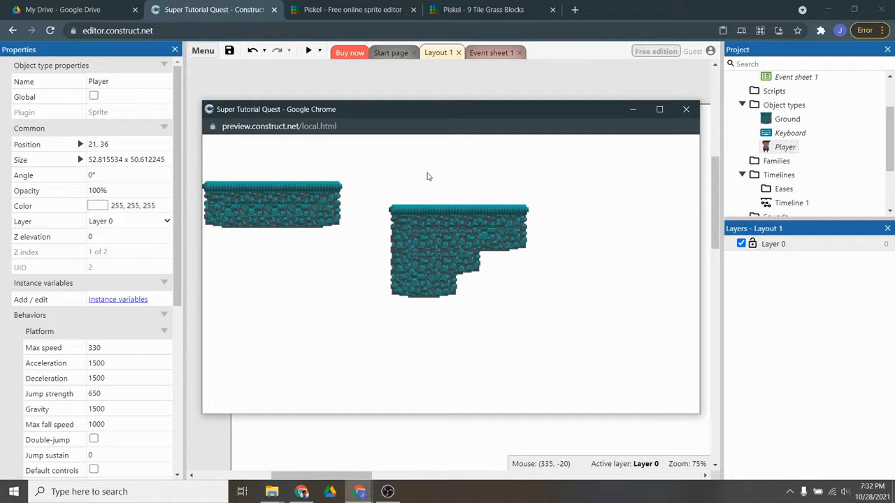
key(Left)
key(Up)
key(Up)
key(Up)
key(Left)
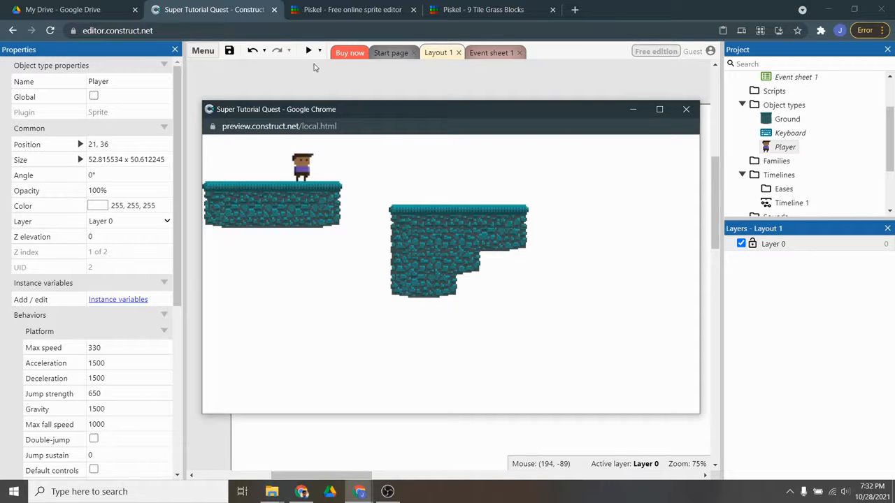
click(686, 110)
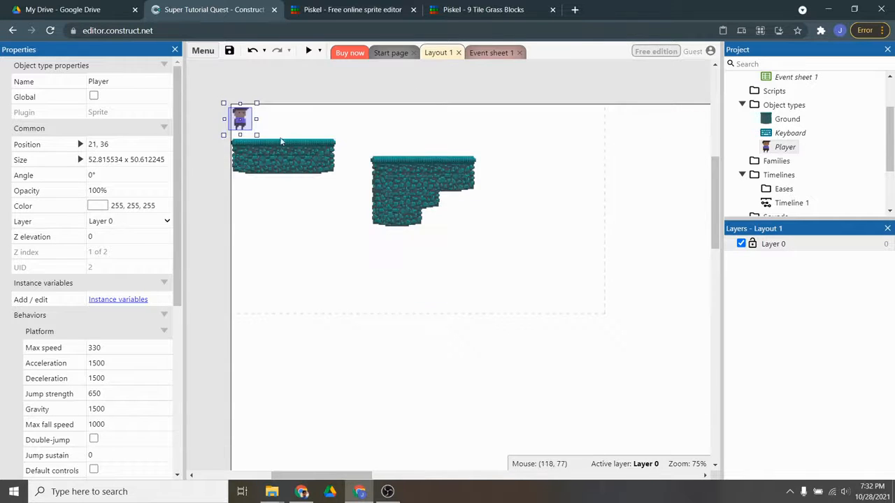
Step: Add a second animation to the Player sprite and name it Run
double_click(777, 146)
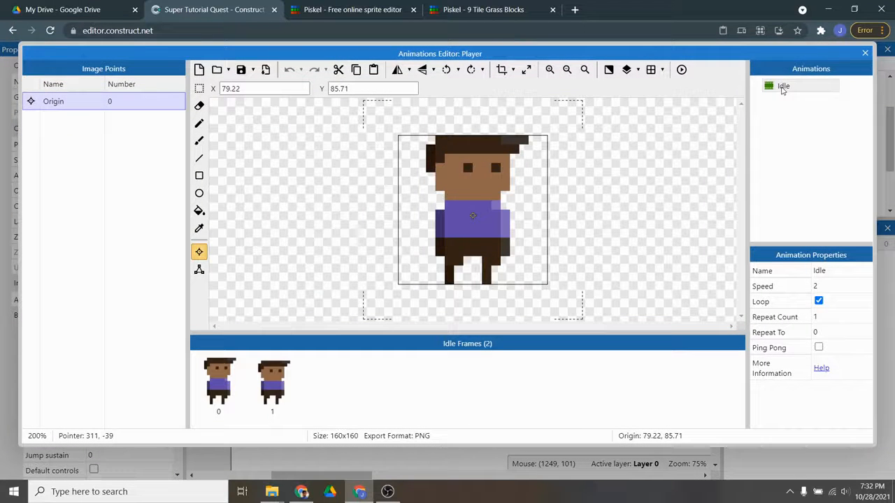
click(785, 93)
right_click(786, 110)
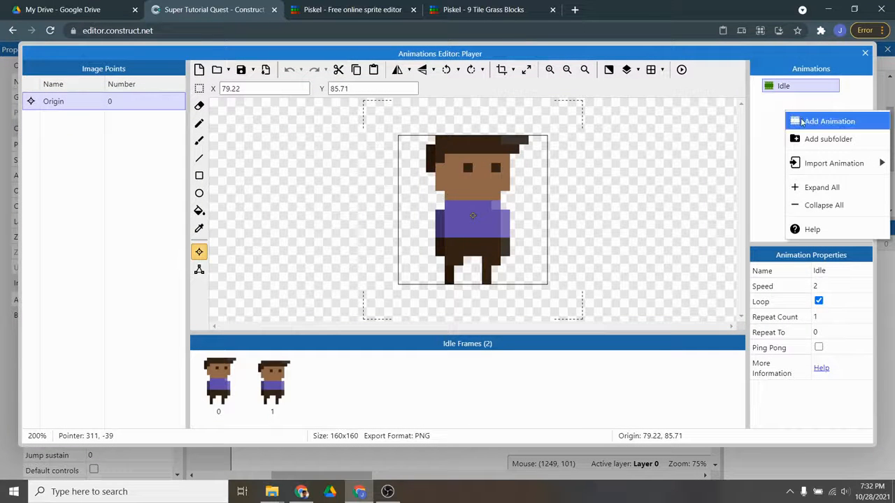
click(829, 121)
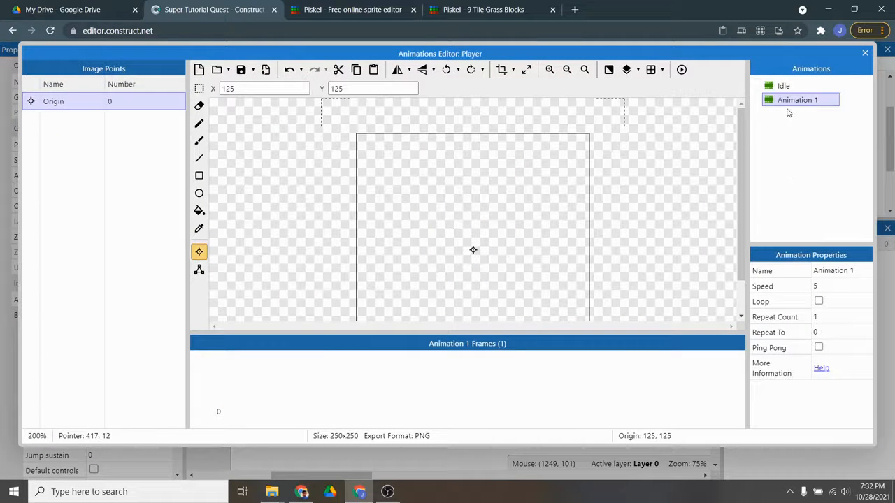
right_click(788, 103)
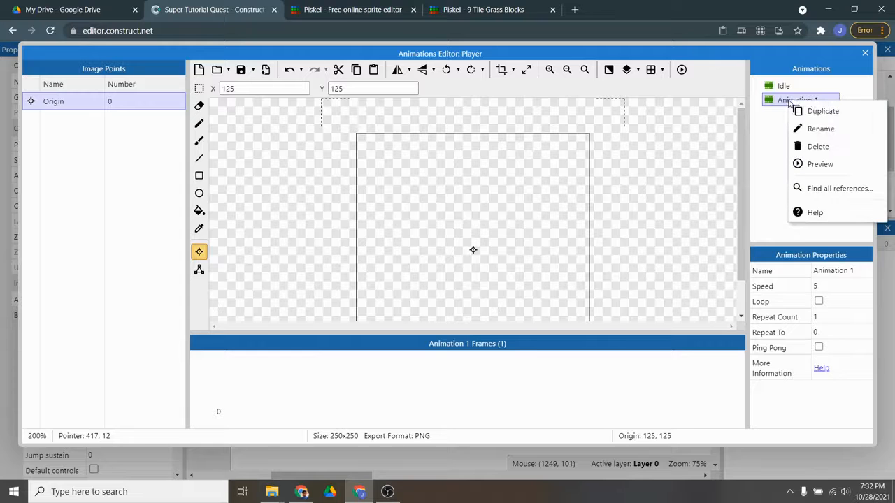
click(820, 128)
text(r)
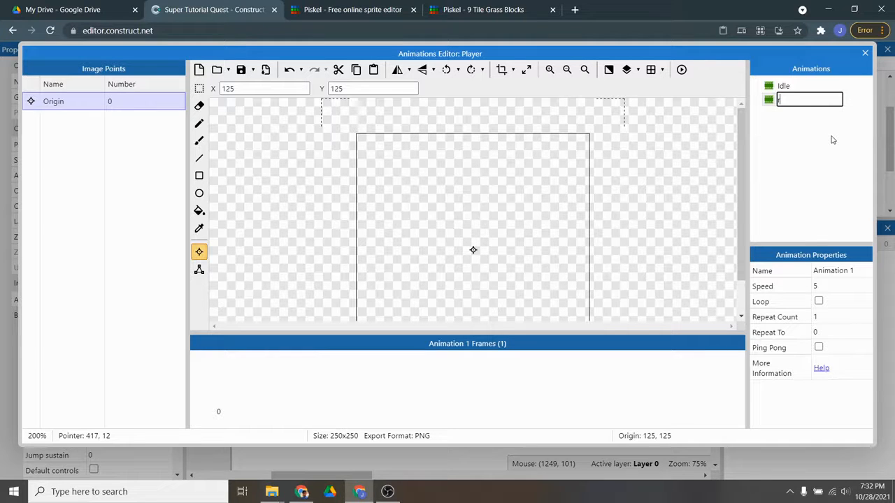
text(Run)
key(Return)
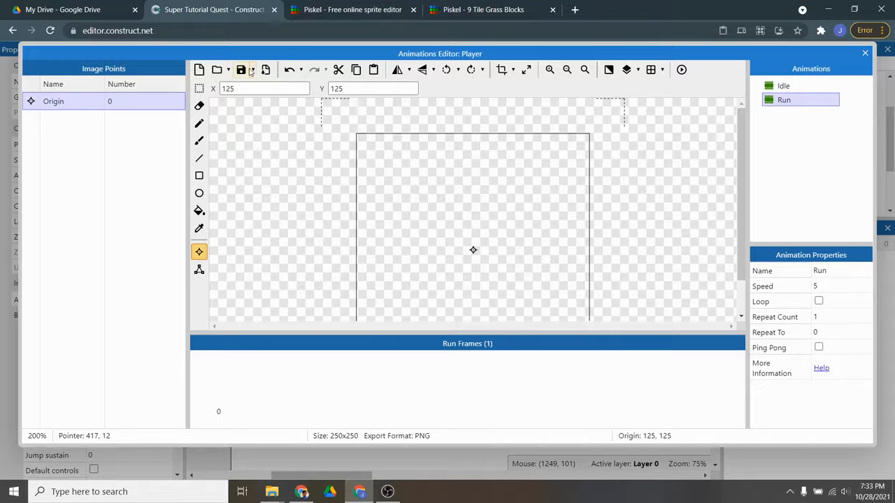
Step: Load the frames TutGuy_Run_0 to TutGuy_Run_7 from the TutGuy Run folder into the Run animation
click(228, 70)
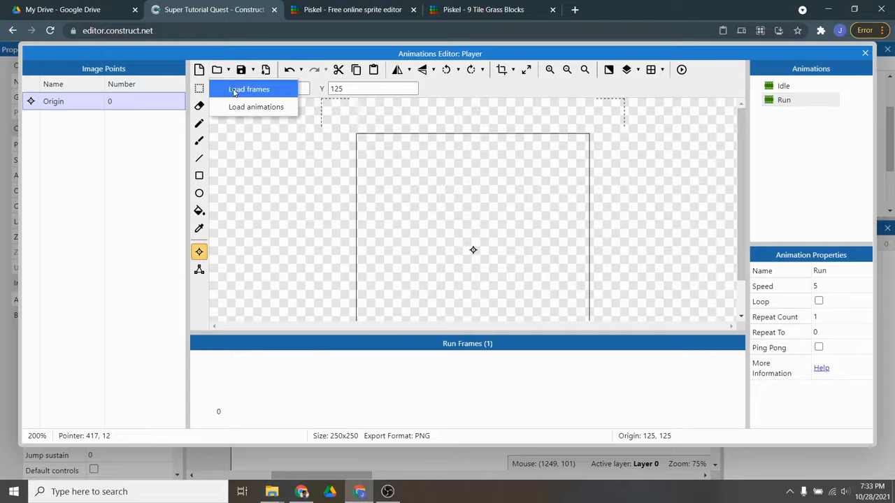
click(234, 90)
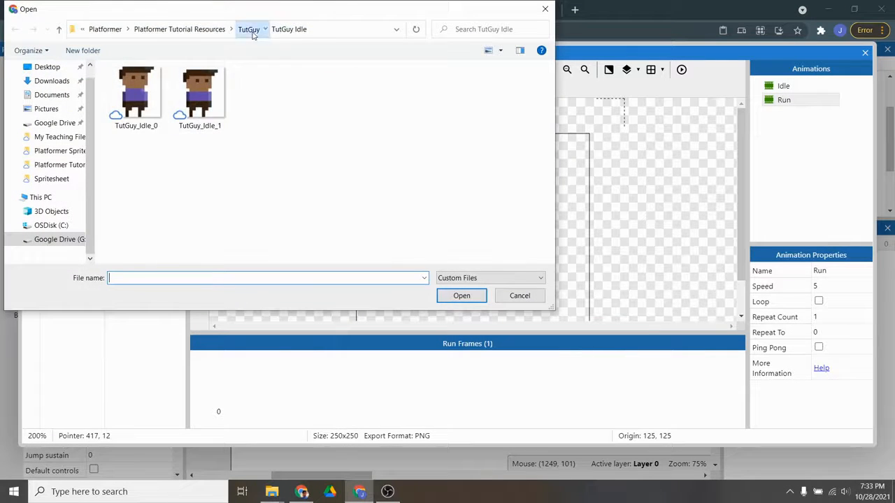
click(249, 29)
click(156, 123)
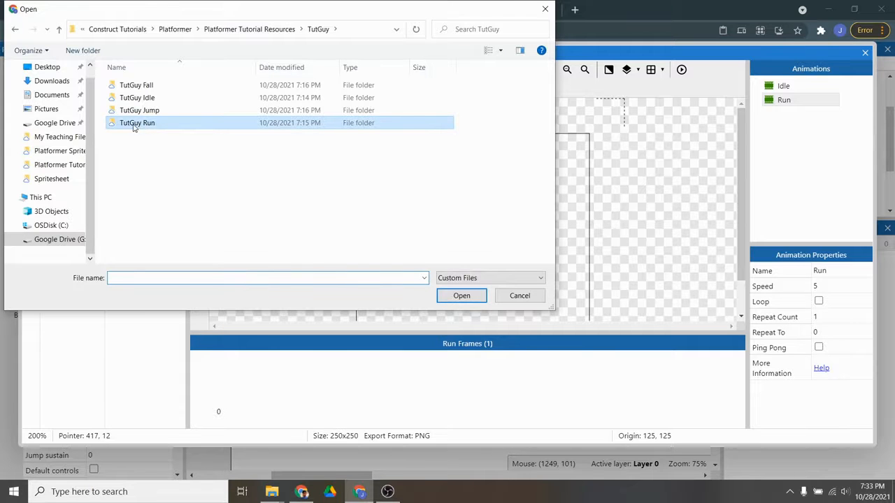
double_click(133, 125)
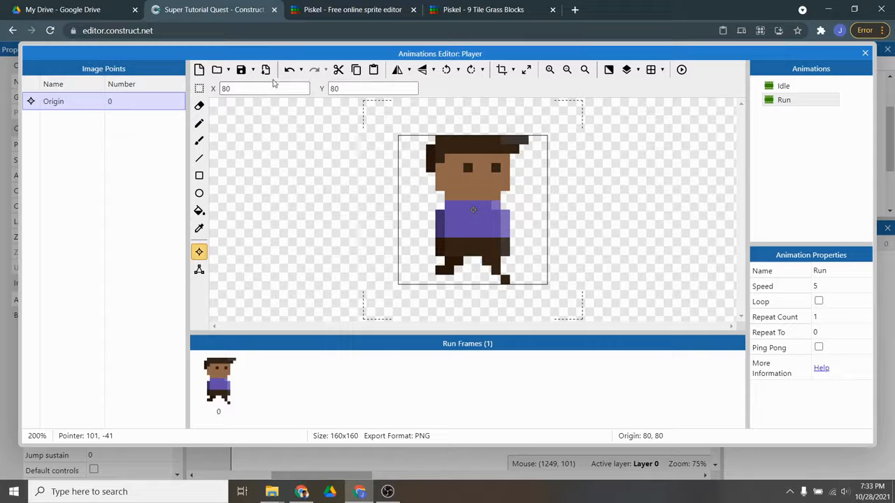
click(228, 70)
click(236, 91)
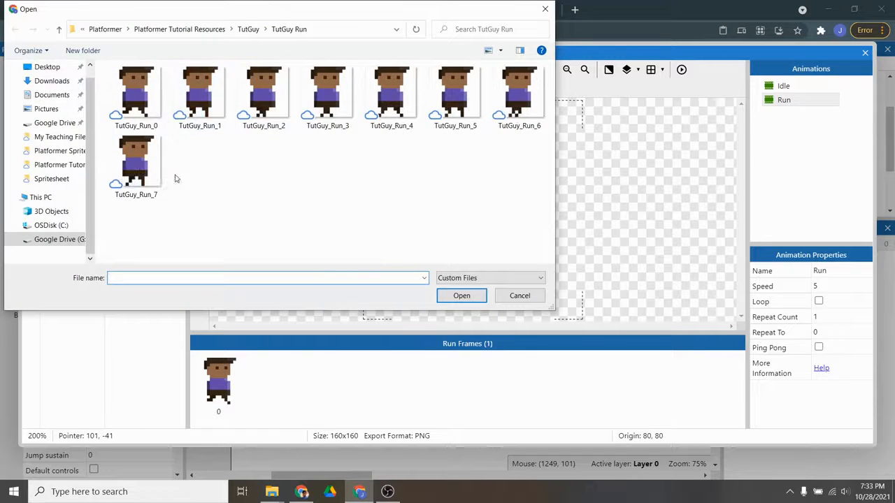
click(138, 101)
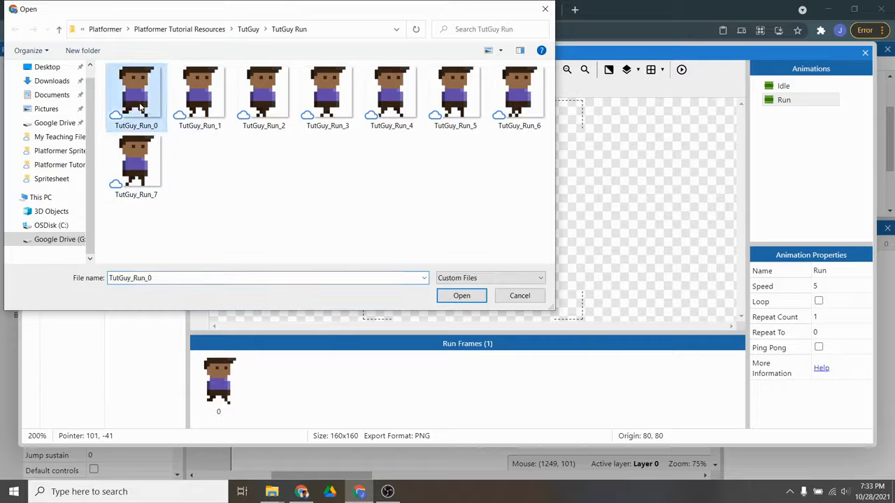
shift+click(142, 166)
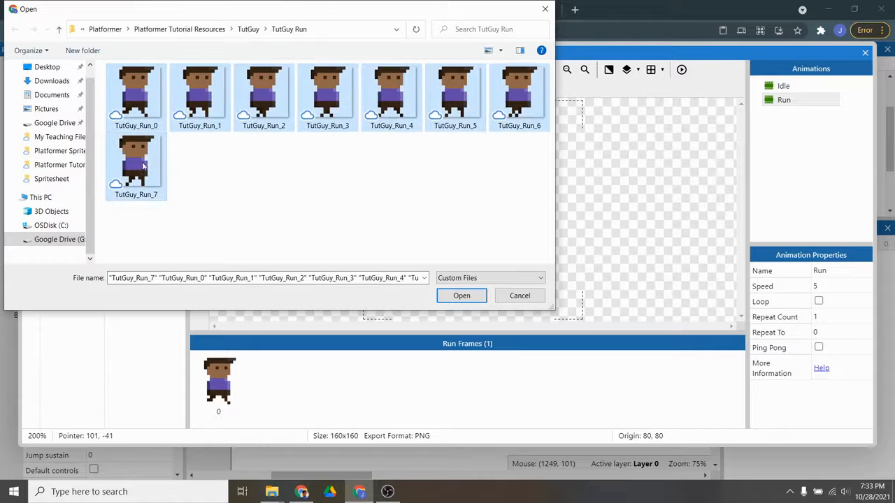
click(471, 295)
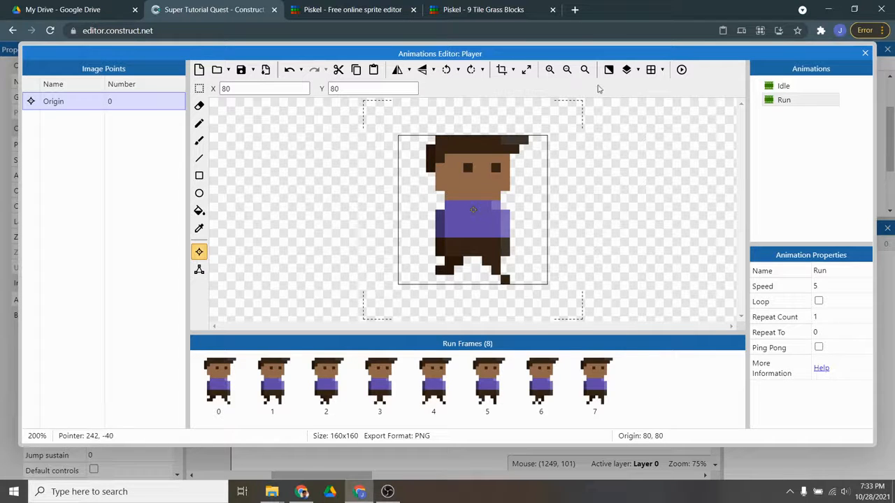
Step: Preview the Run animation and enable looping for it
click(680, 70)
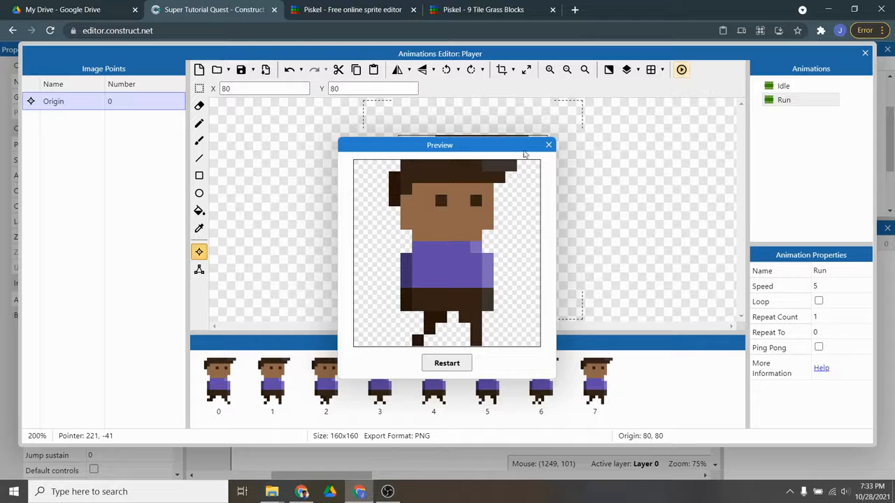
click(547, 144)
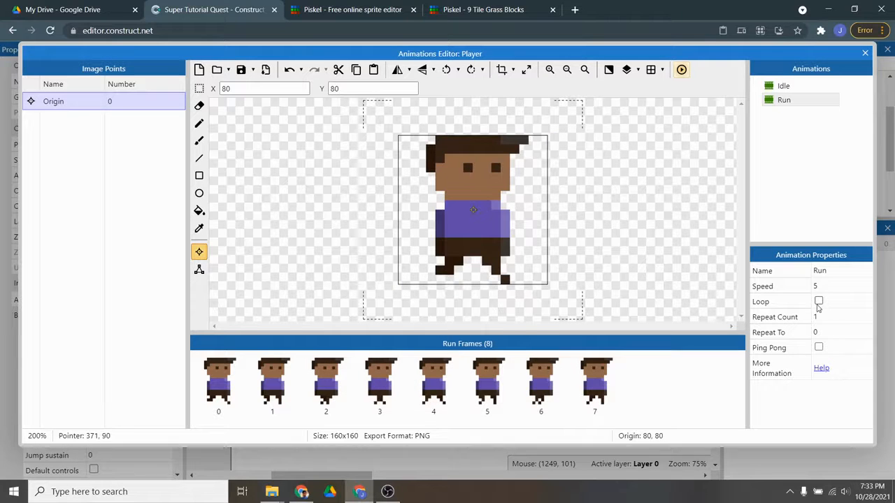
click(818, 302)
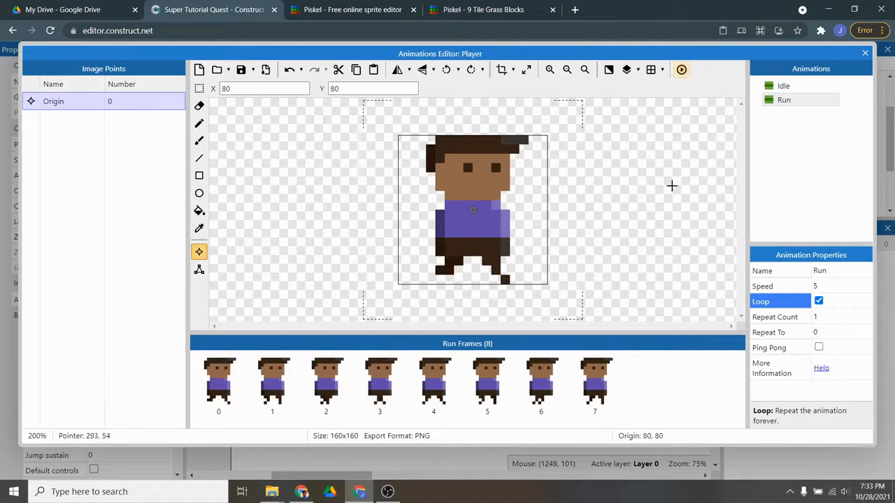
Step: Set the Run animation's speed to 10 and preview the faster playback
click(867, 284)
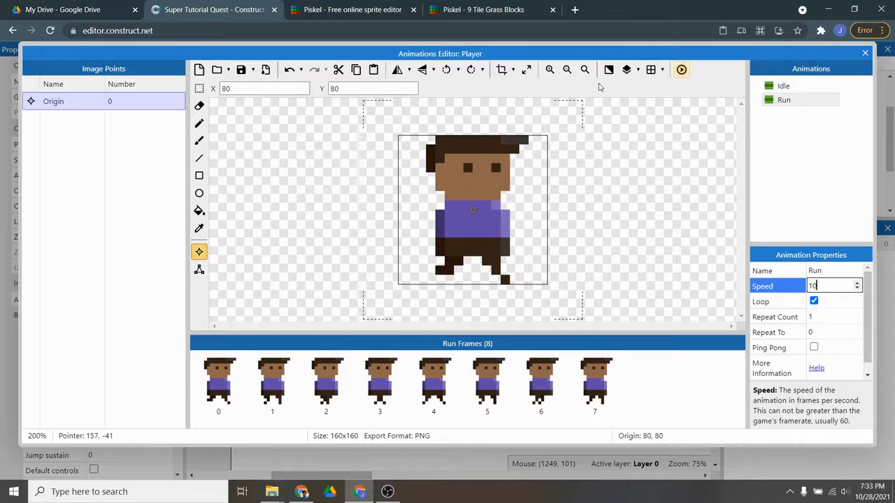
click(681, 70)
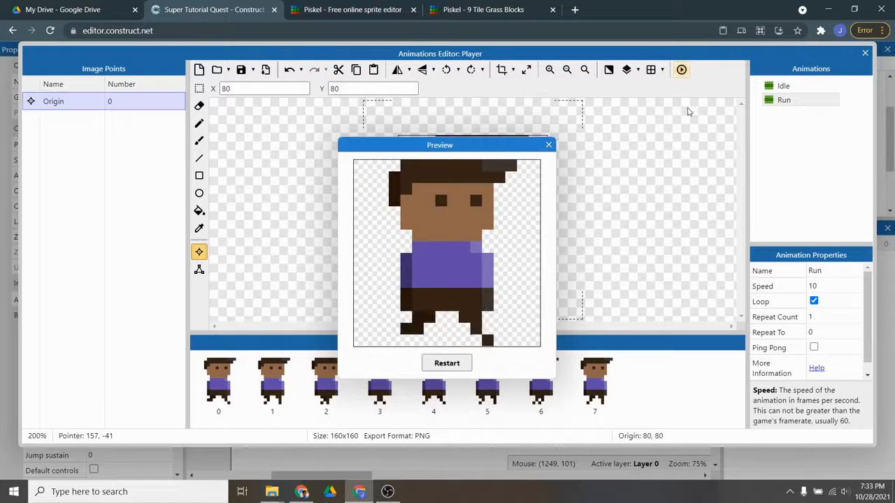
click(548, 145)
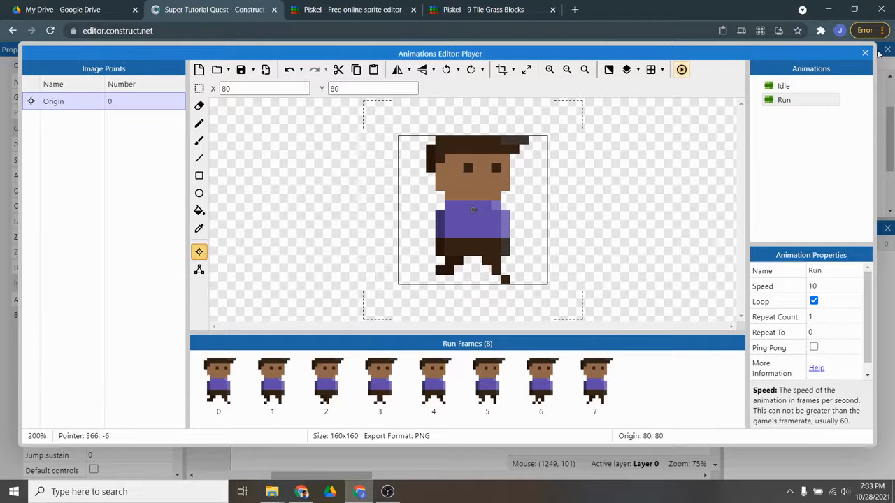
Step: Extend the lower points of the collision polygon down to the feet in Run frames 0 and 1
click(221, 364)
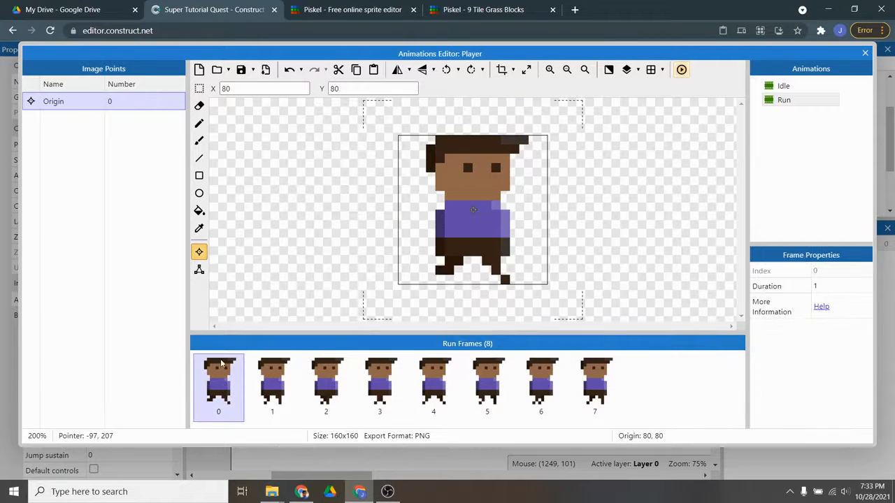
click(199, 269)
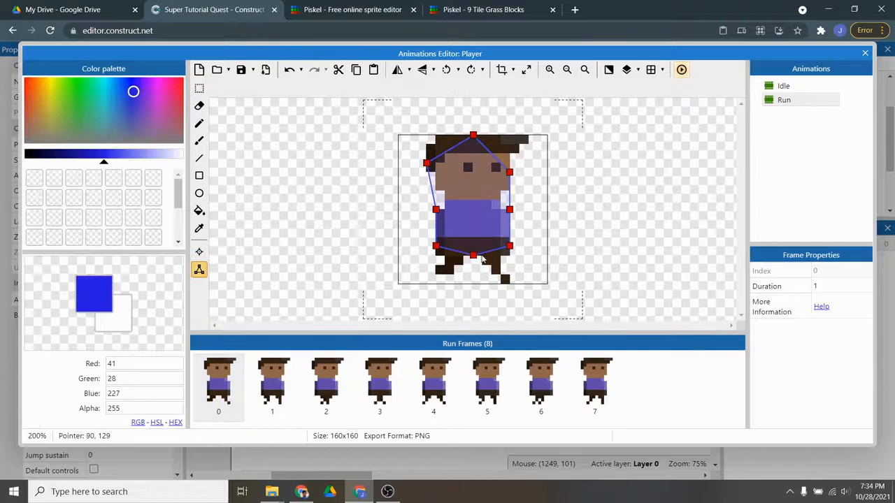
drag(437, 251, 471, 284)
drag(510, 246, 510, 294)
click(278, 409)
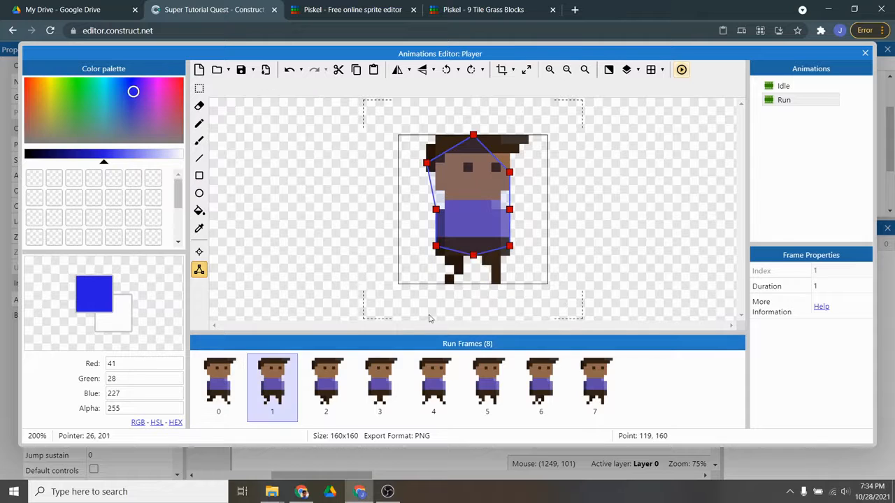
drag(475, 260, 472, 284)
drag(435, 249, 448, 285)
drag(510, 246, 497, 283)
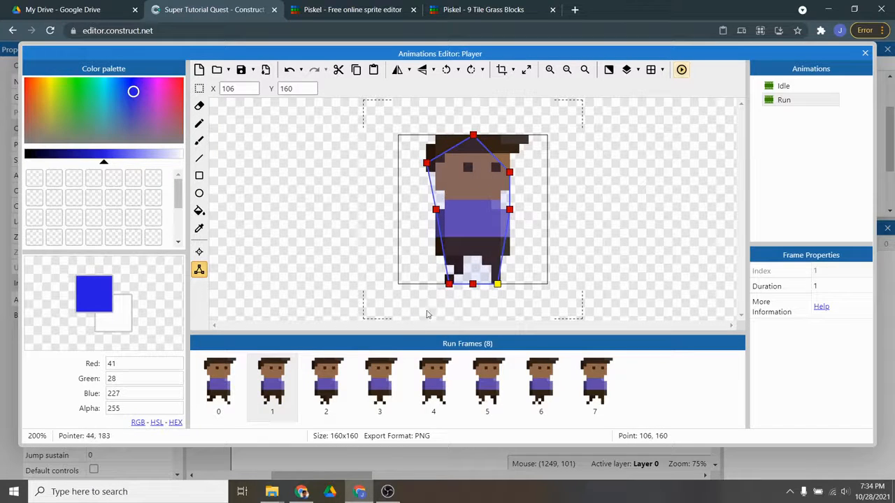
Step: Pull the collision polygon's lower points down to the feet in Run frames 2 and 3
click(325, 381)
drag(435, 249, 455, 284)
drag(510, 246, 482, 284)
click(381, 381)
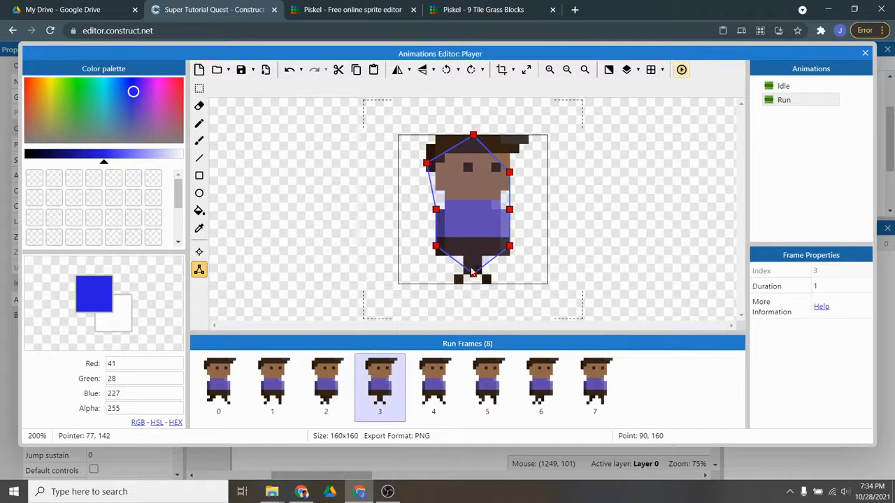
click(473, 283)
drag(436, 246, 456, 284)
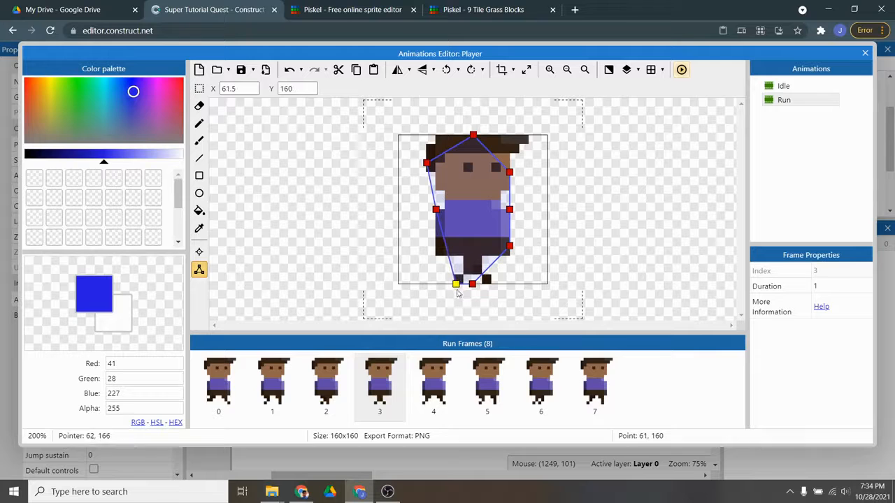
drag(510, 246, 472, 282)
Step: Fit the lower part of the collision polygon to the feet in Run frames 4 and 5
click(433, 383)
drag(436, 246, 450, 292)
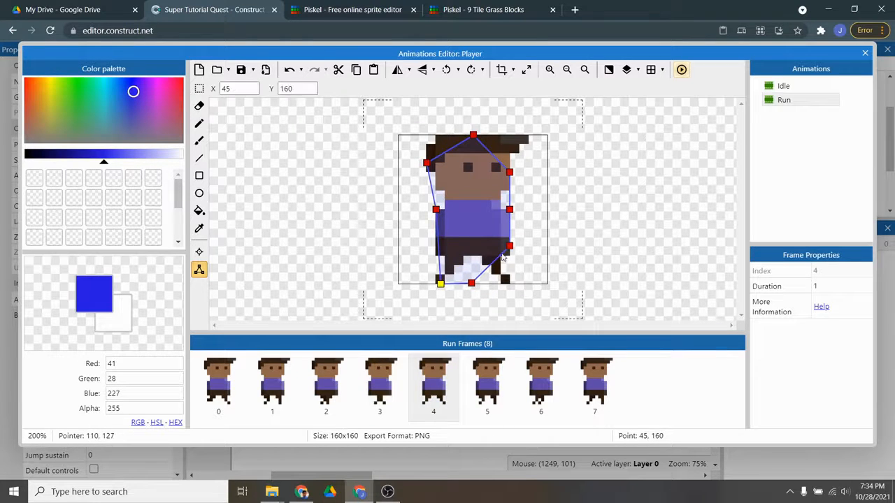
click(484, 374)
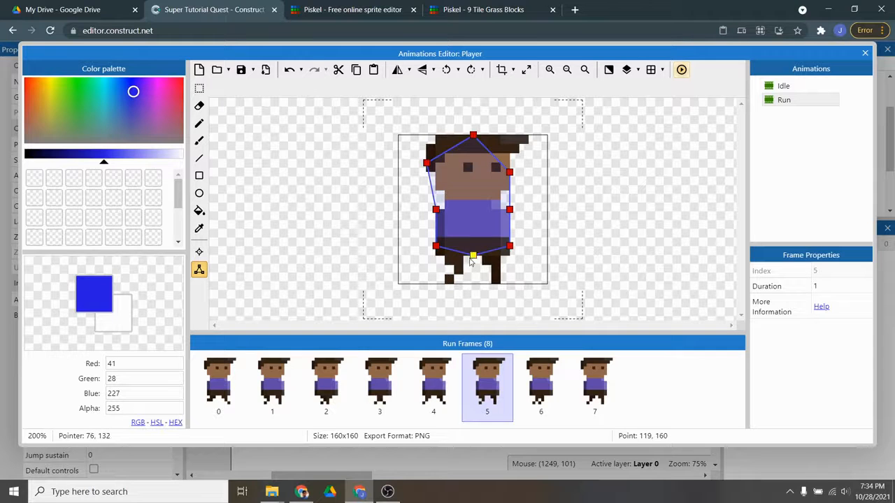
drag(472, 256, 472, 282)
drag(435, 246, 449, 283)
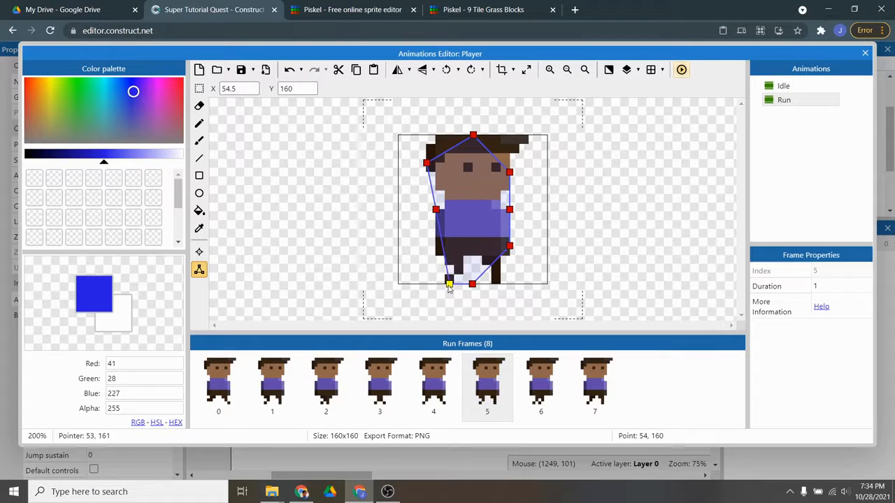
drag(510, 246, 474, 283)
Step: Lower the bottom collision polygon points to the feet in Run frames 6 and 7, and close the Animations Editor
click(540, 379)
drag(435, 246, 443, 282)
drag(509, 245, 478, 284)
click(594, 381)
drag(440, 250, 443, 285)
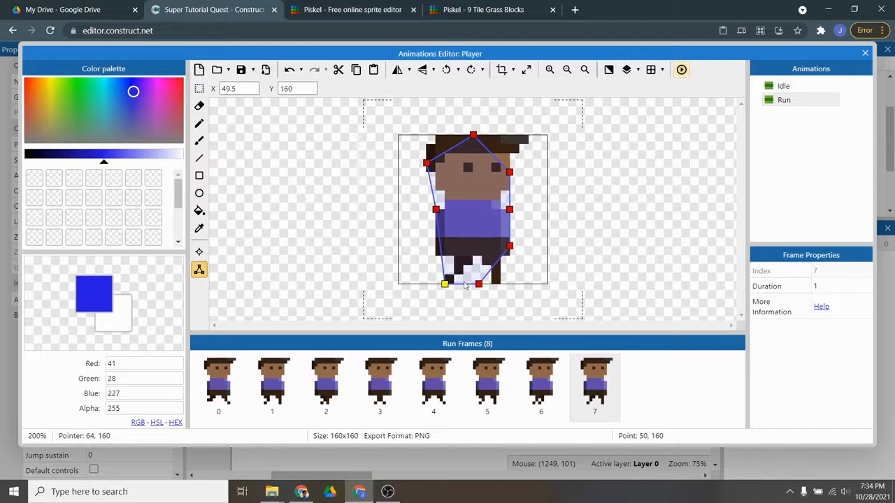
drag(508, 247, 501, 285)
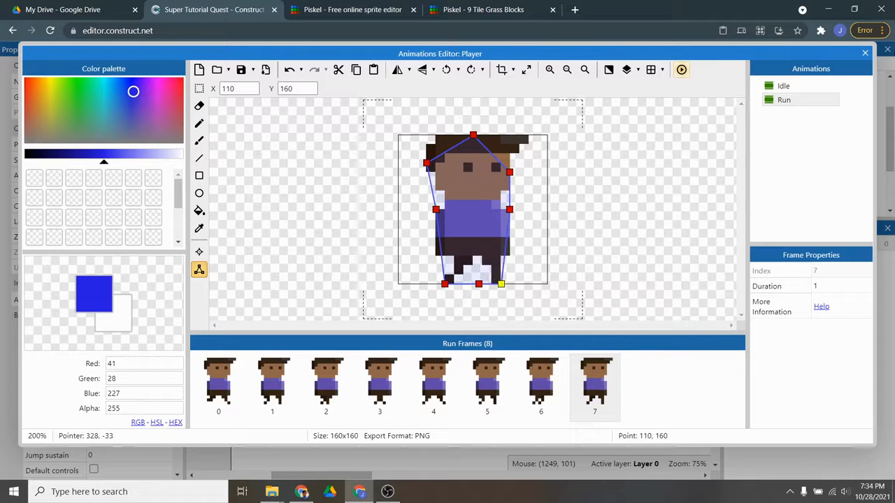
click(865, 53)
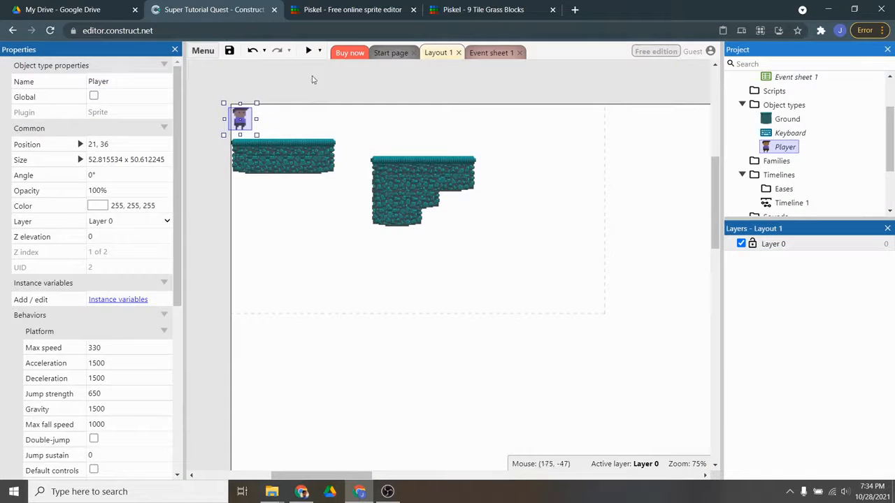
Step: Preview the layout, test moving and jumping with the player on the platforms, and close the preview
click(308, 50)
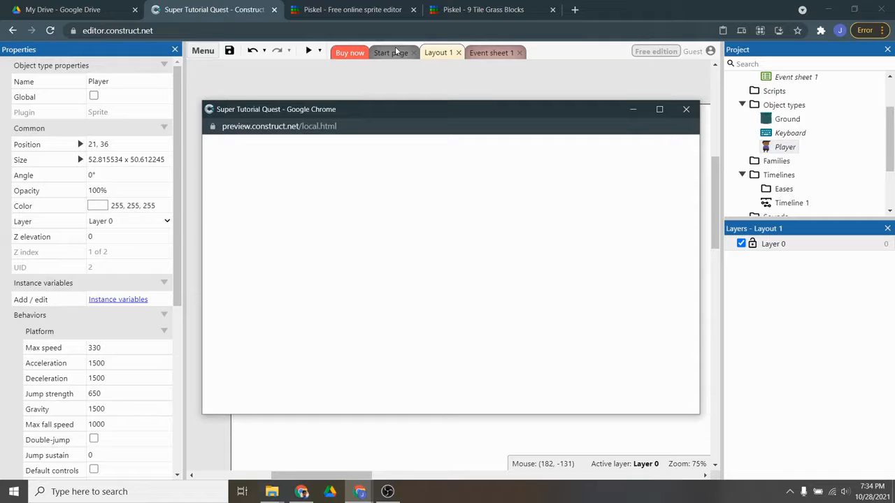
key(Right)
key(Left)
key(Right)
key(Up)
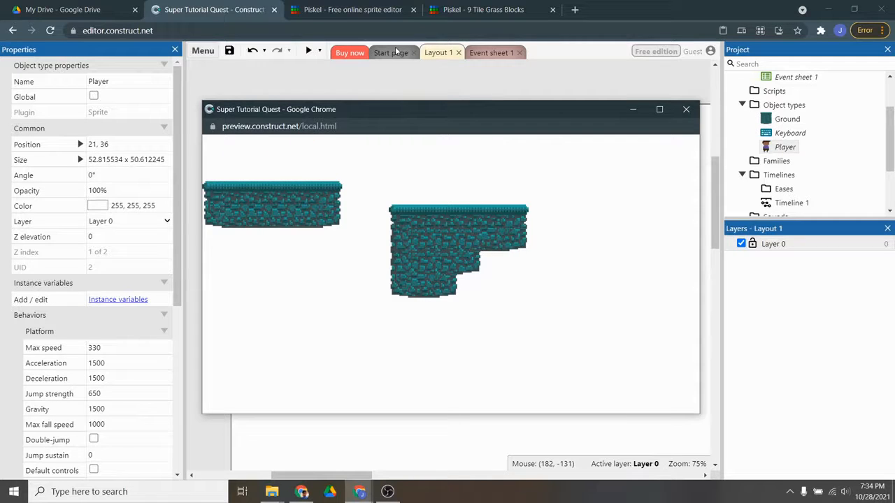
key(Left)
key(Up)
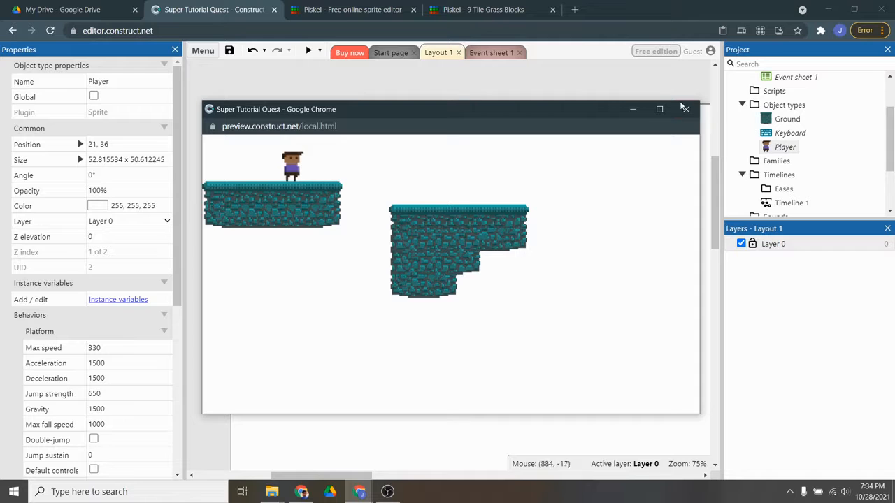
click(686, 110)
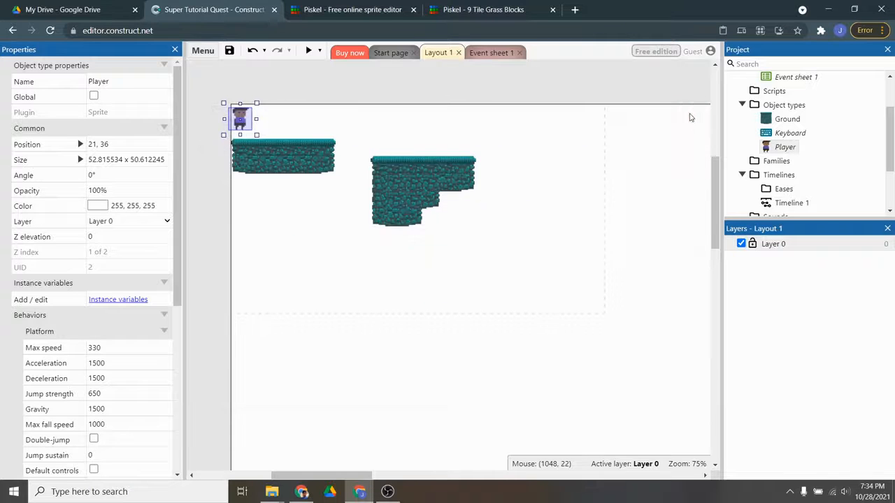
Step: Add an event to Event sheet 1 with the Player's Platform "Is moving" condition
click(490, 53)
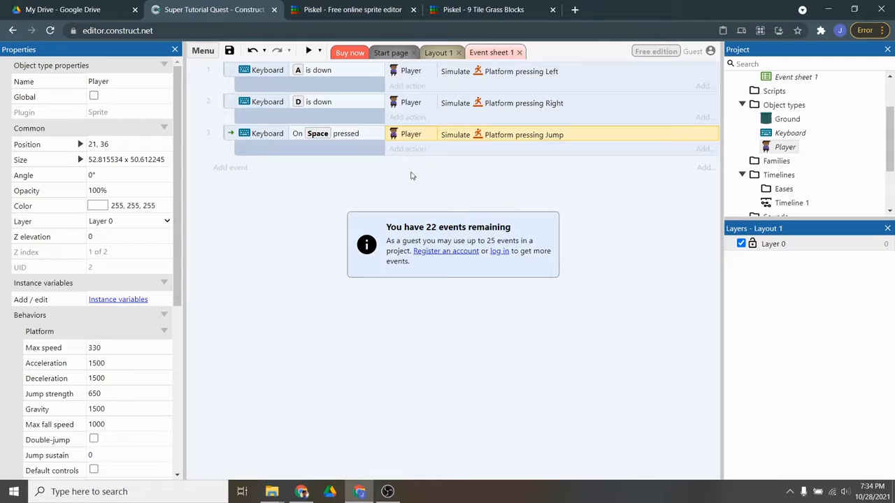
click(230, 169)
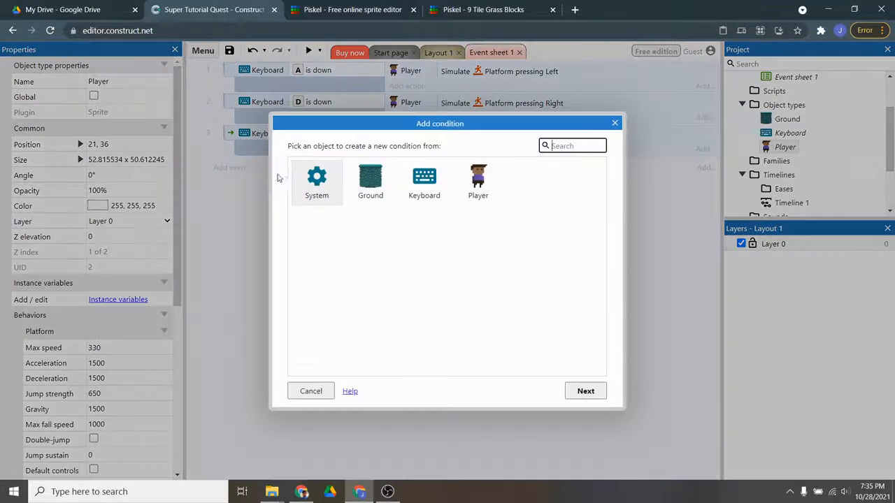
double_click(478, 188)
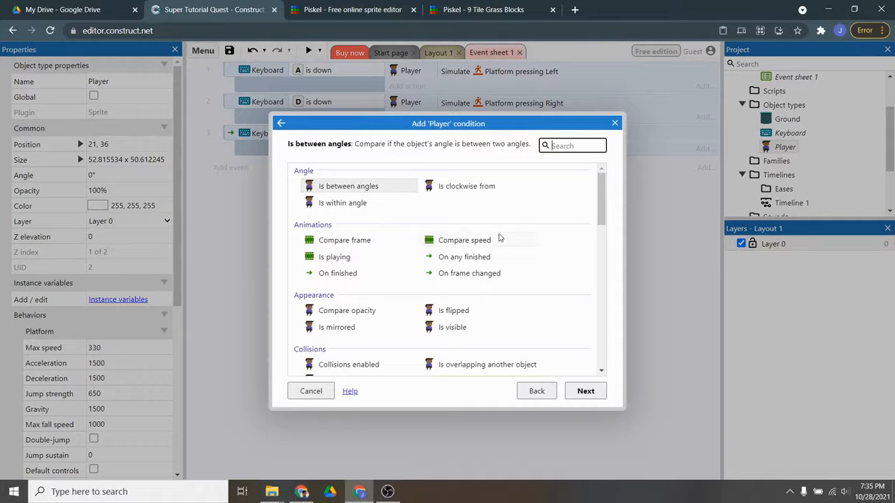
text(mov)
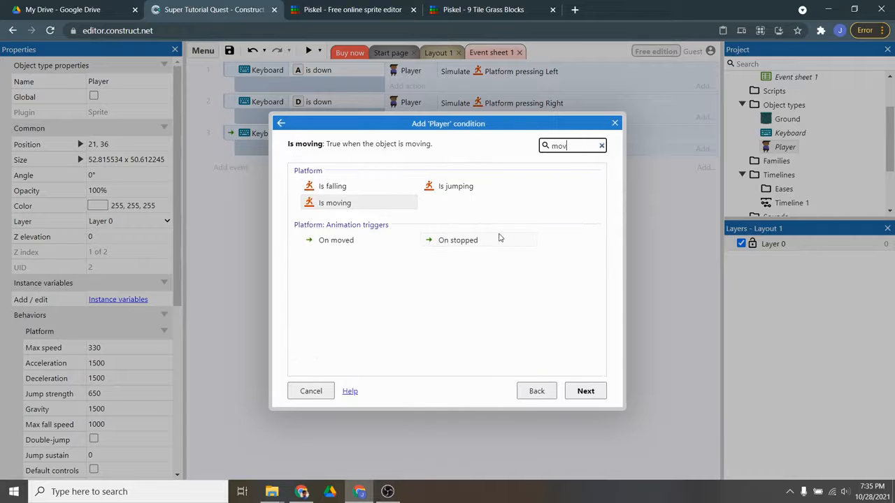
double_click(331, 203)
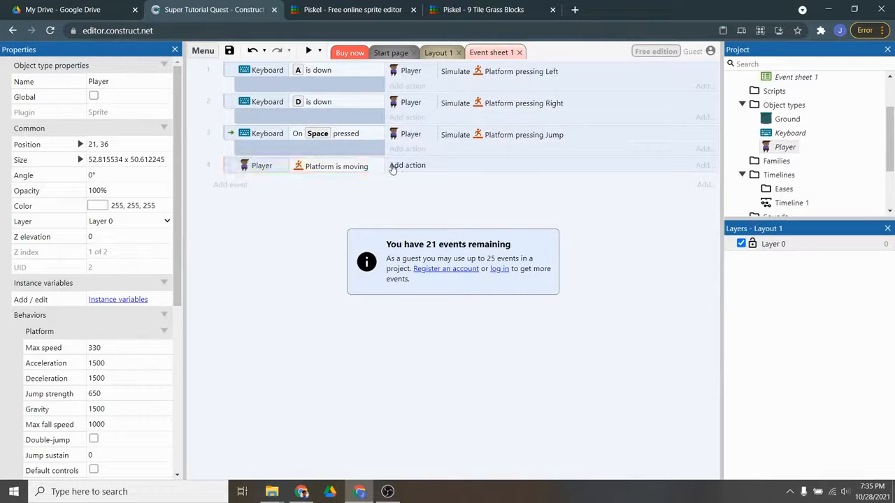
Step: Add a Player action to the moving event that sets the animation to "Run" from the beginning
click(408, 166)
double_click(421, 174)
text(anim)
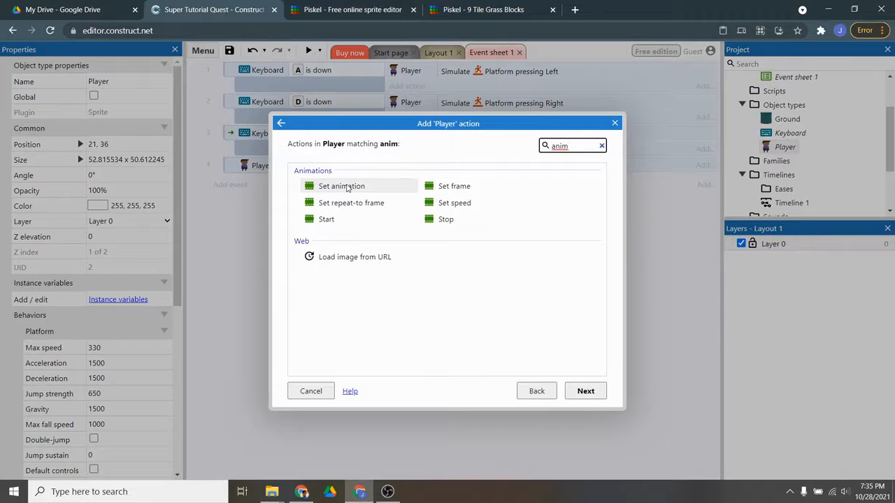
double_click(343, 185)
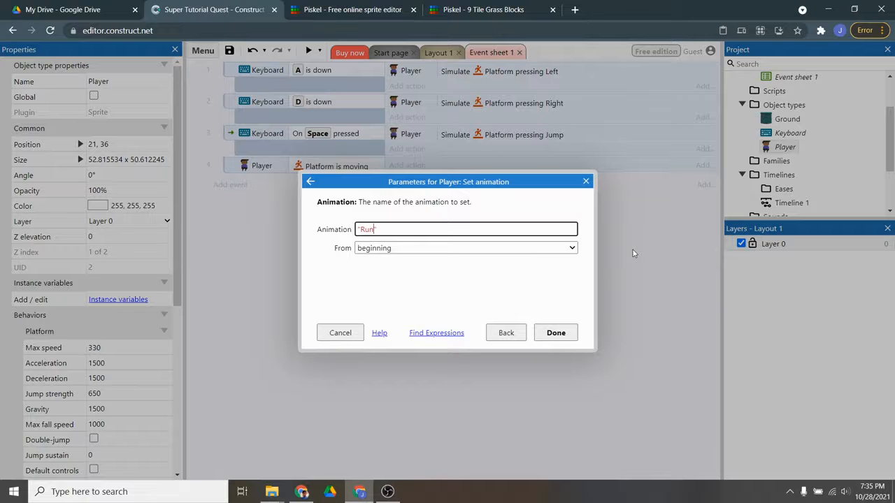
click(556, 333)
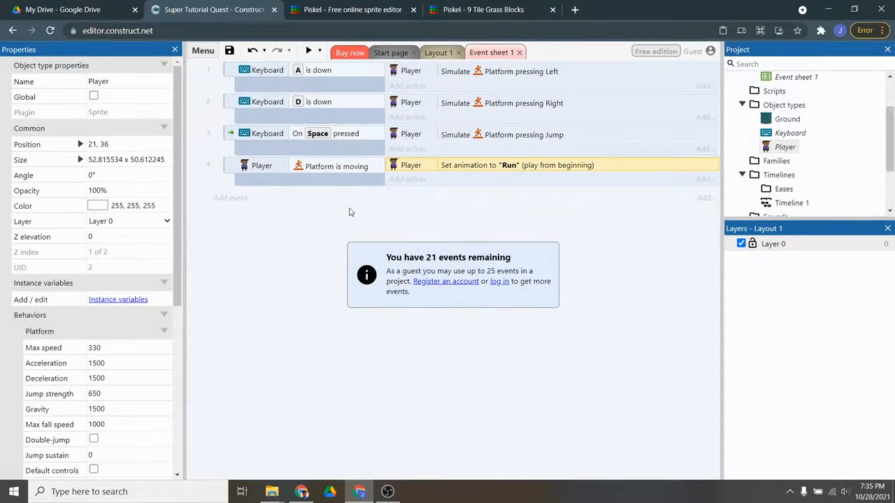
Step: Add another event with the Player's Platform "Is moving" condition and invert that condition
click(244, 200)
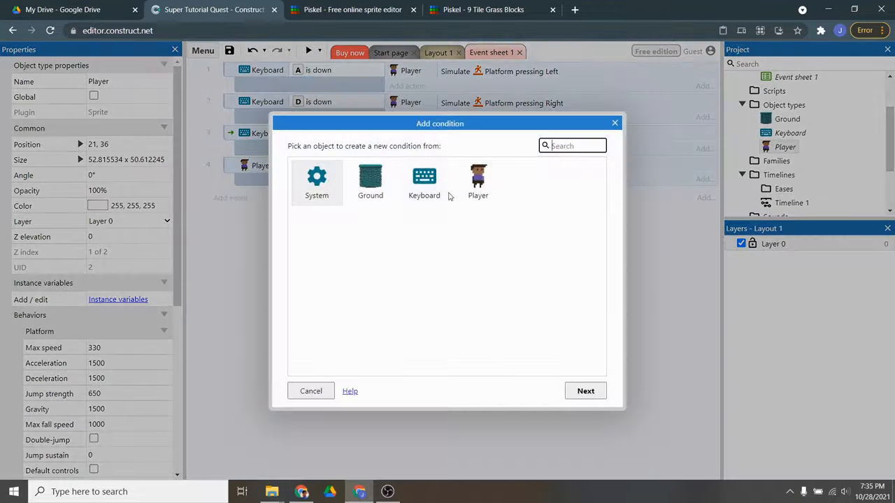
double_click(475, 185)
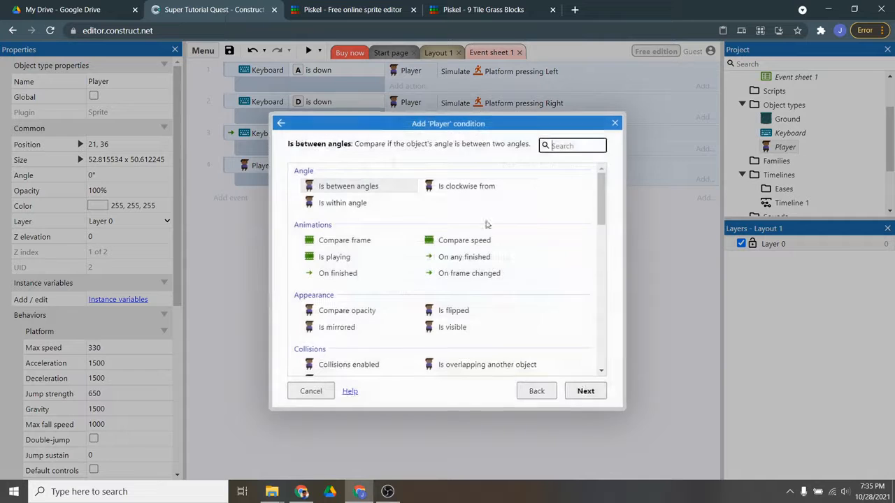
text(mov)
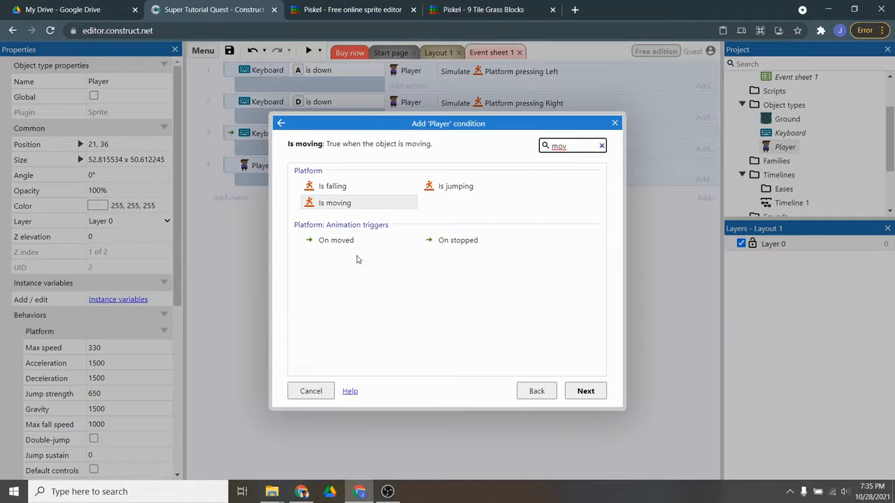
click(332, 207)
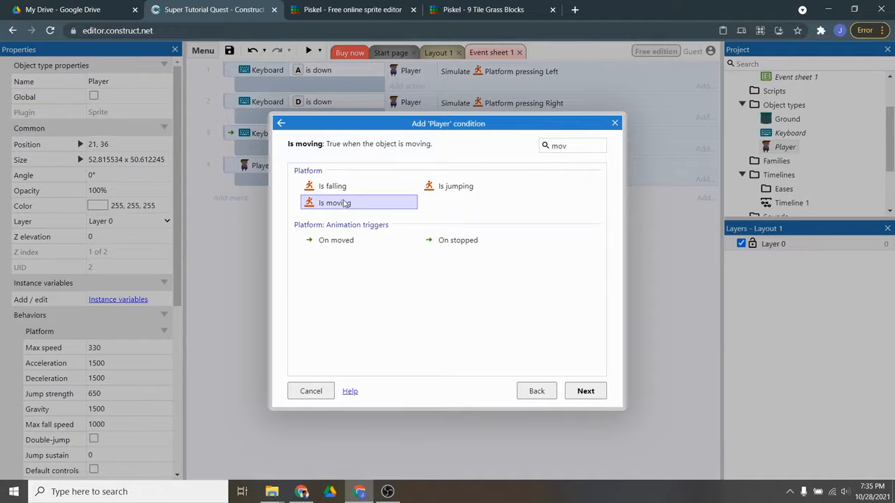
double_click(344, 203)
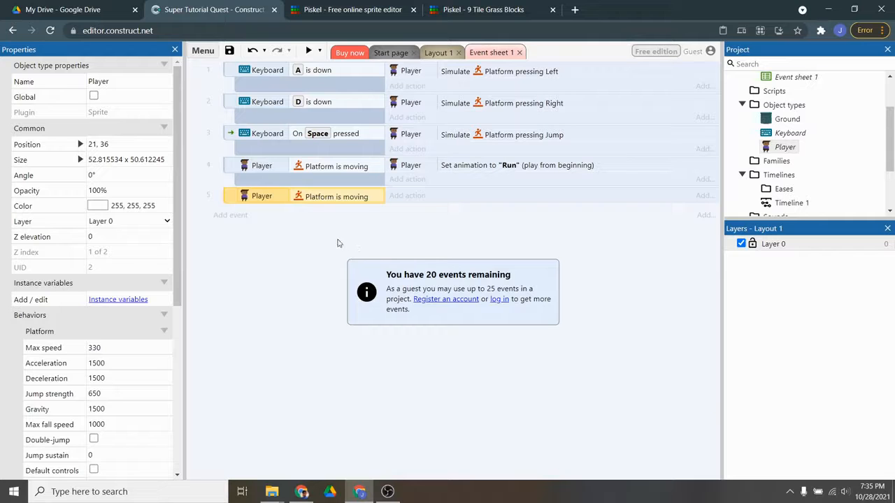
right_click(308, 204)
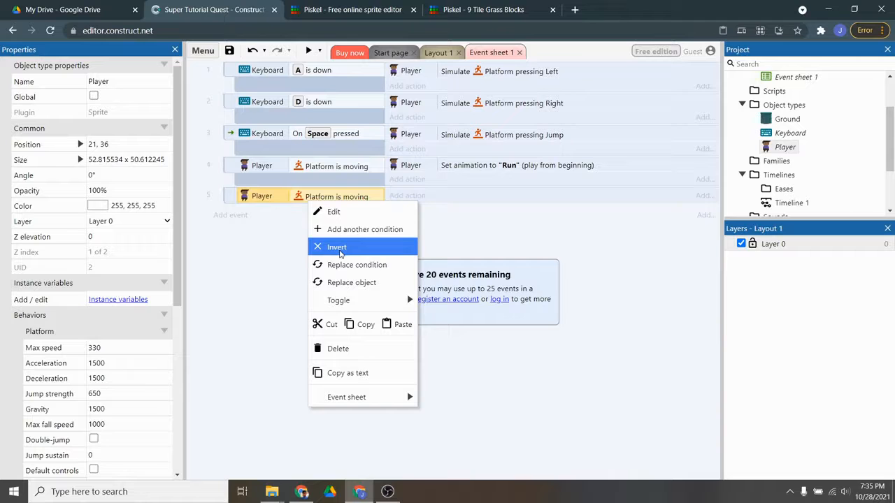
click(341, 250)
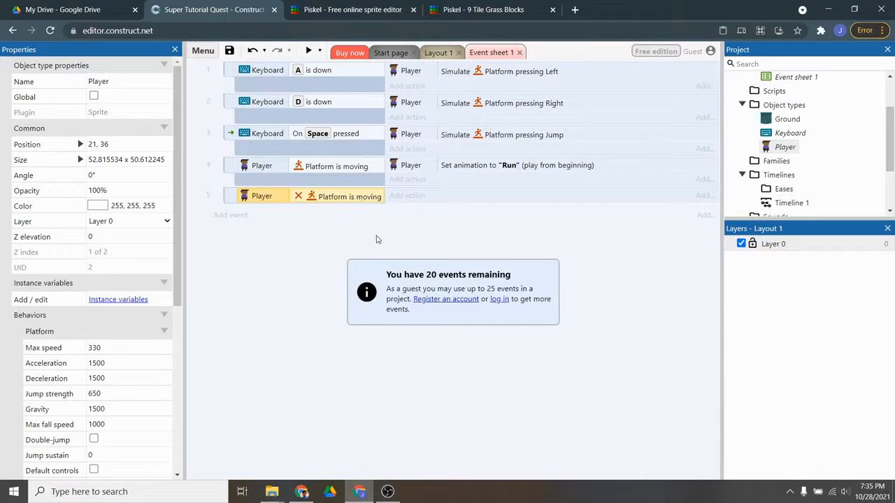
Step: Add a Player action to the inverted moving event that sets the animation to "Idle" from the beginning
click(408, 196)
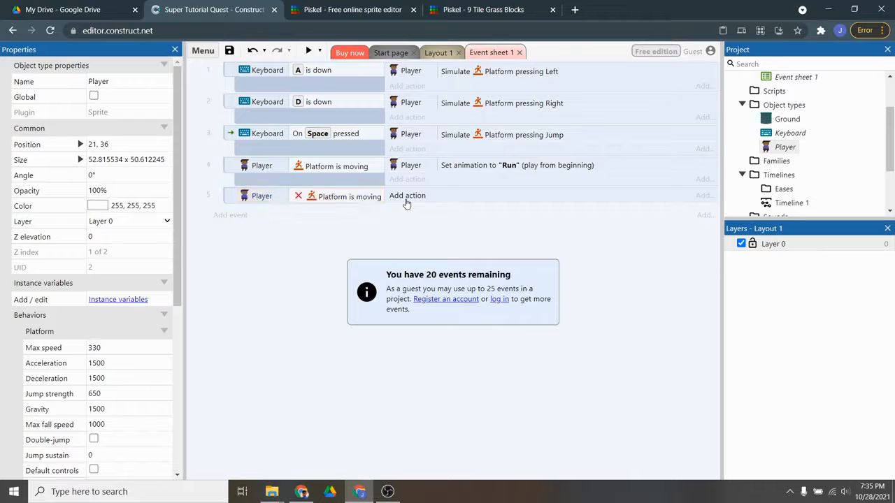
double_click(438, 192)
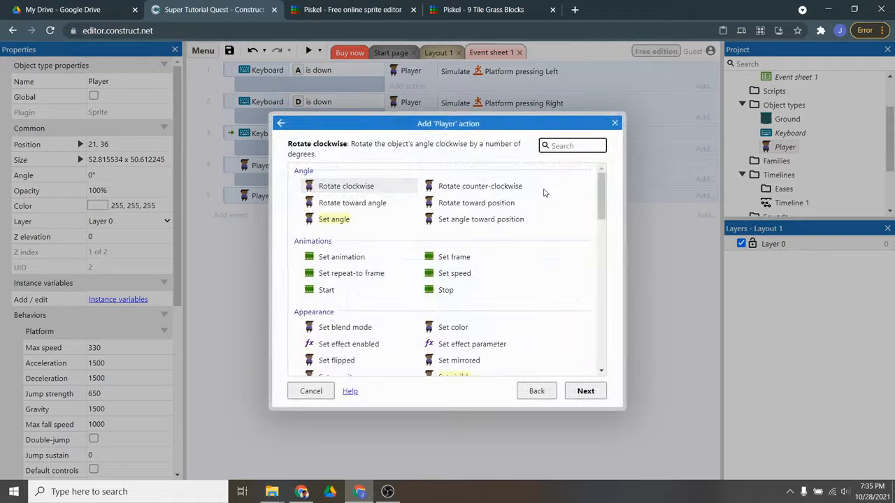
text(anim)
double_click(357, 186)
click(410, 230)
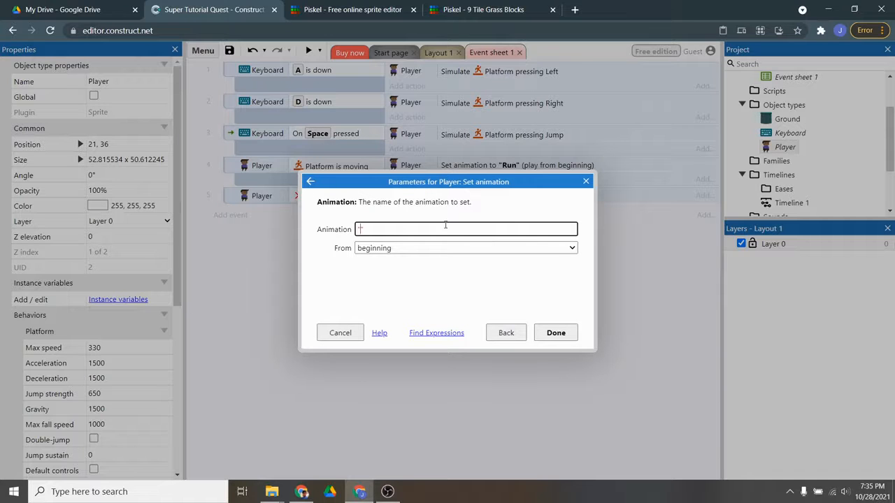
click(549, 327)
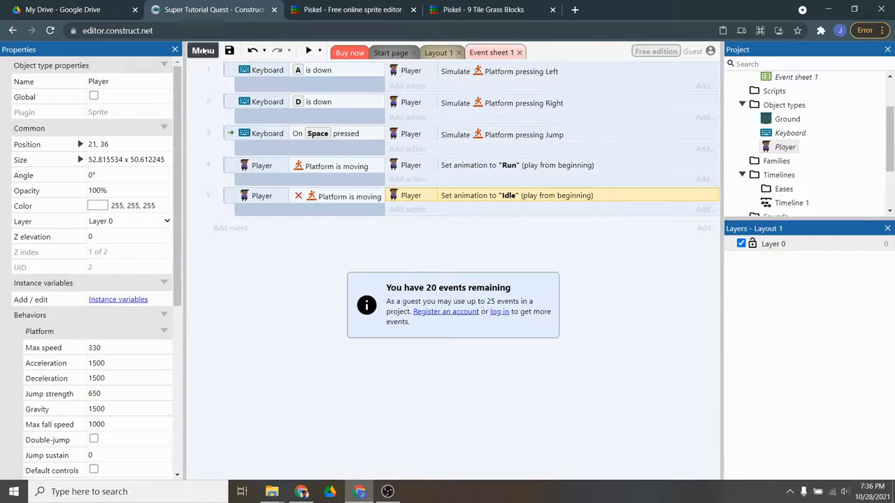
Step: Preview the game and walk the player both ways across the platforms to check the Run and Idle animations
click(307, 51)
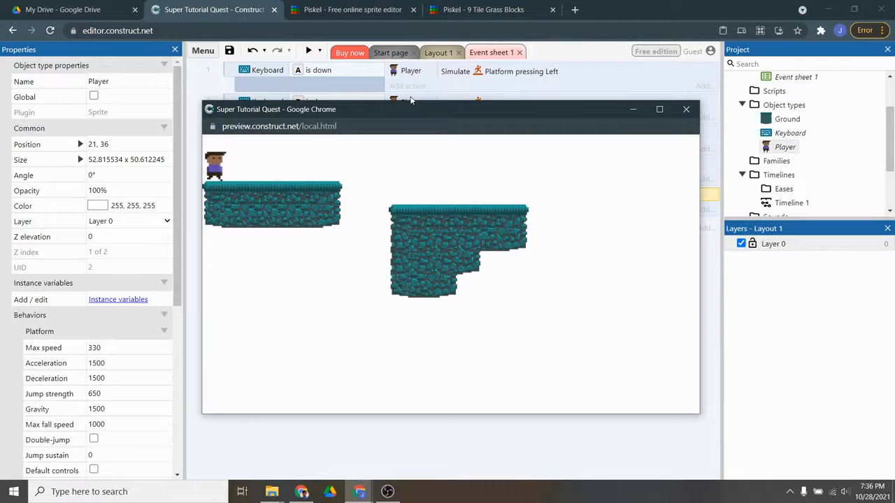
key(d)
key(d)
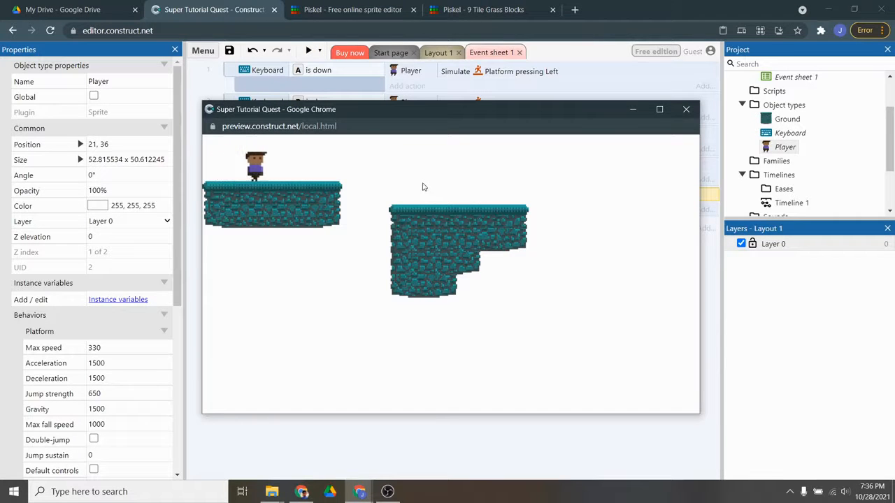
key(d)
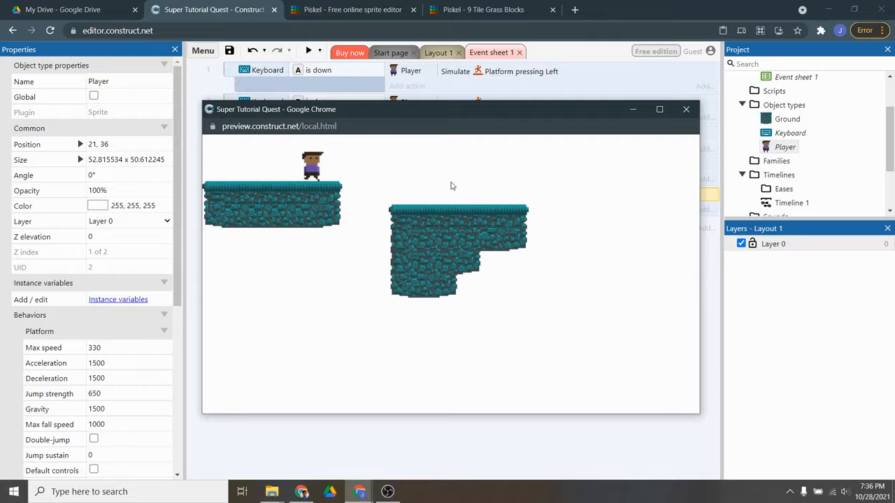
key(a)
key(d)
key(a)
key(d)
key(a)
key(d)
key(a)
key(d)
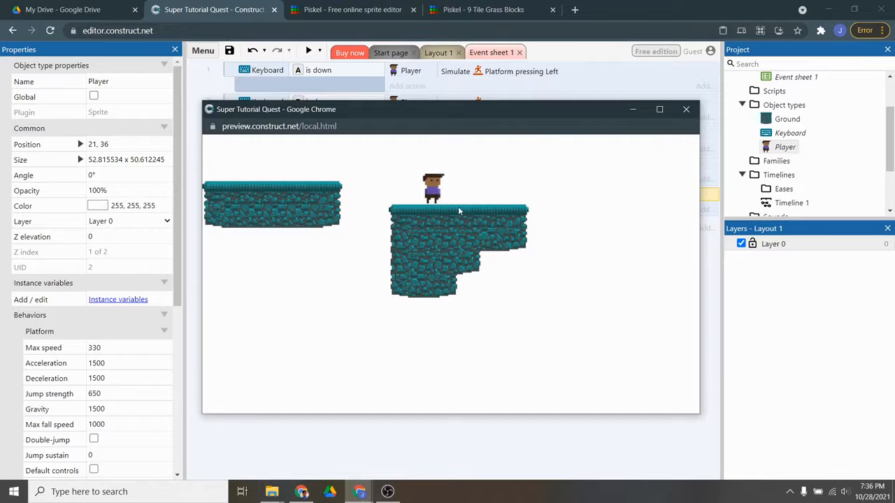
click(685, 111)
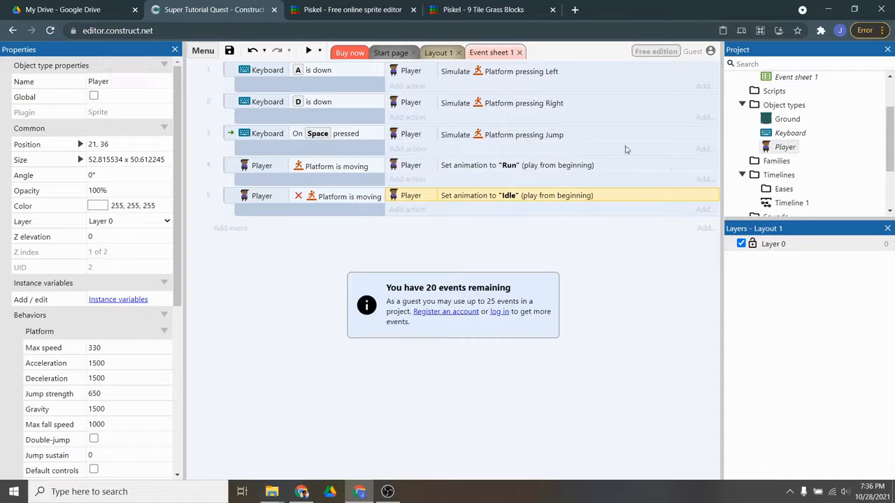
Step: Set the speed of the Player's Run animation to 2
double_click(783, 147)
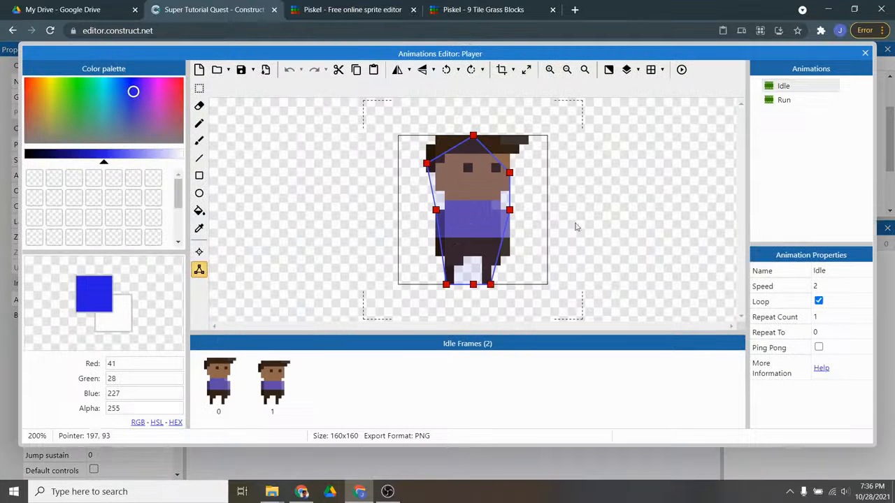
click(199, 252)
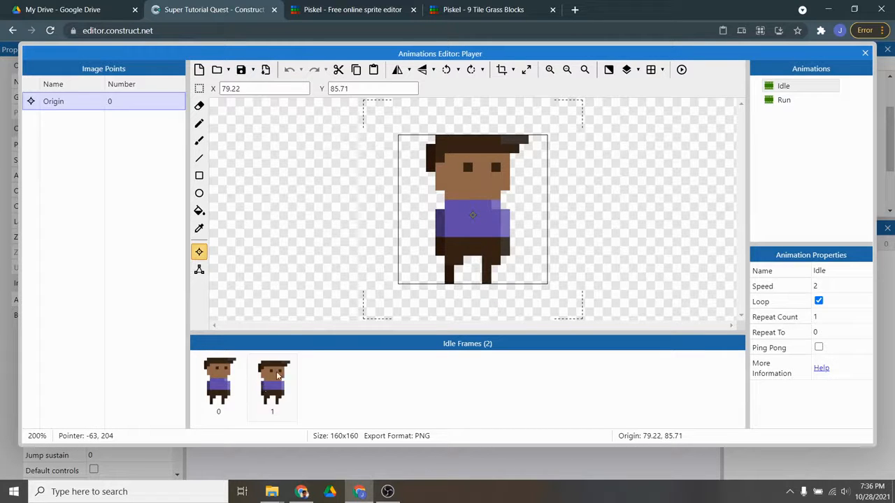
click(816, 103)
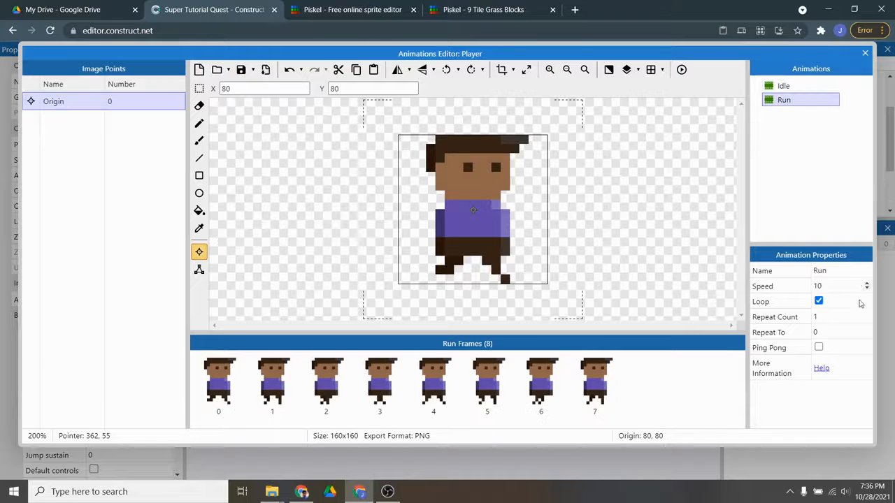
click(826, 285)
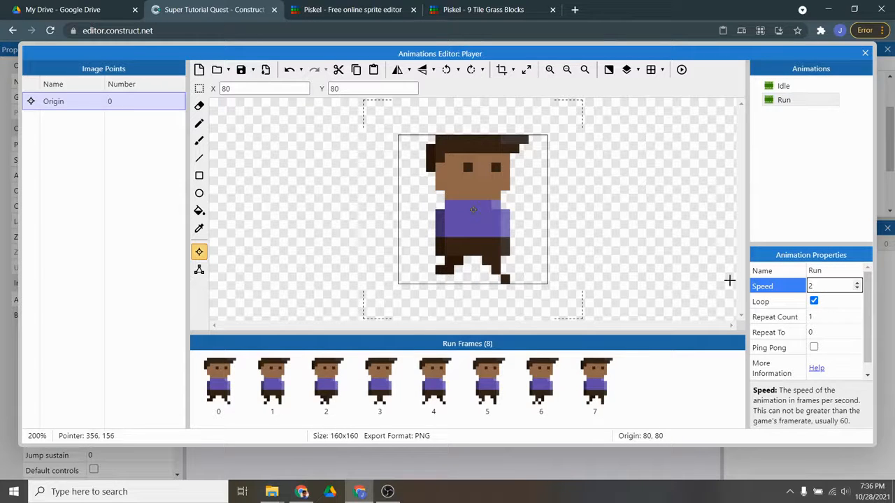
click(783, 224)
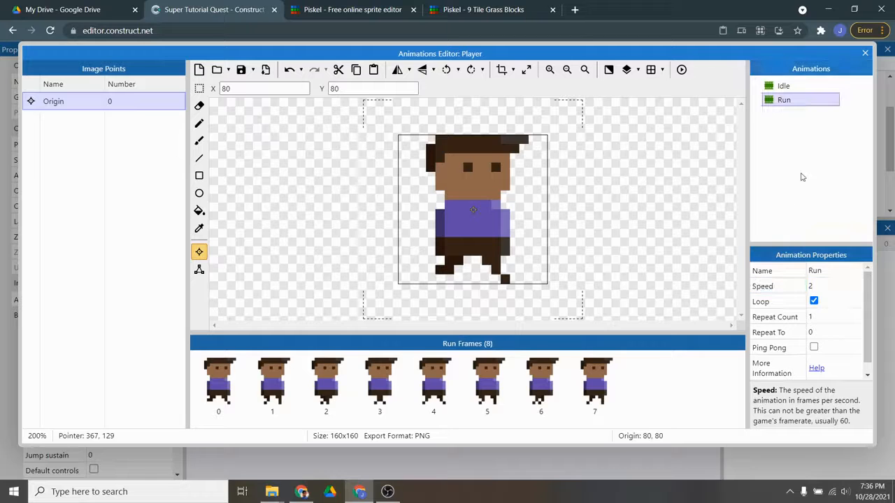
Step: Inspect the origin point on Run frames 0 to 7 and preview how the player stands on the ground
click(210, 401)
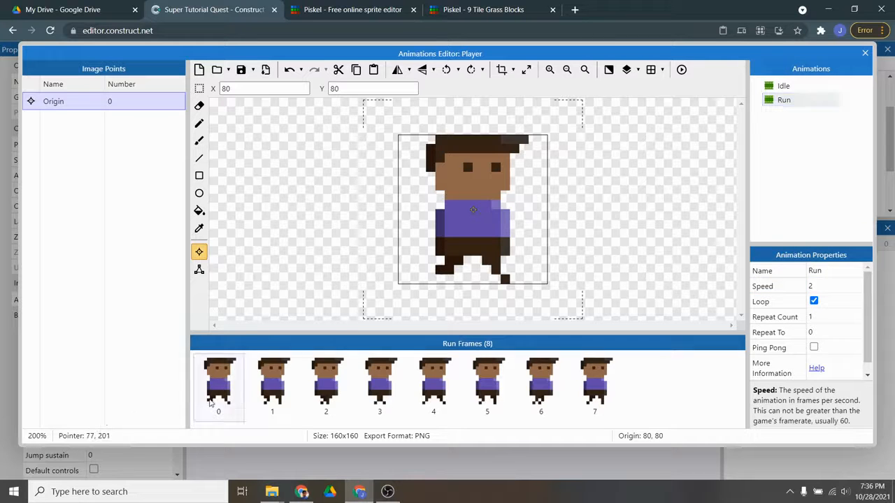
click(269, 397)
click(325, 395)
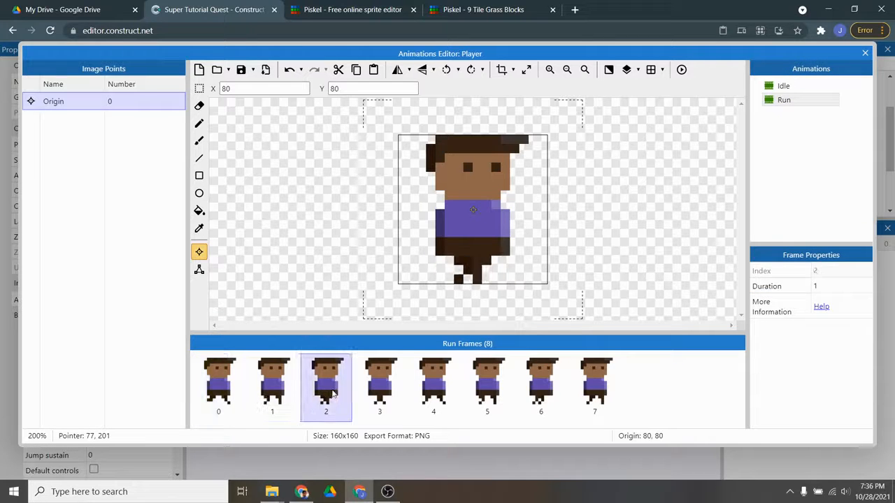
click(391, 395)
click(445, 393)
click(498, 391)
click(537, 392)
click(587, 392)
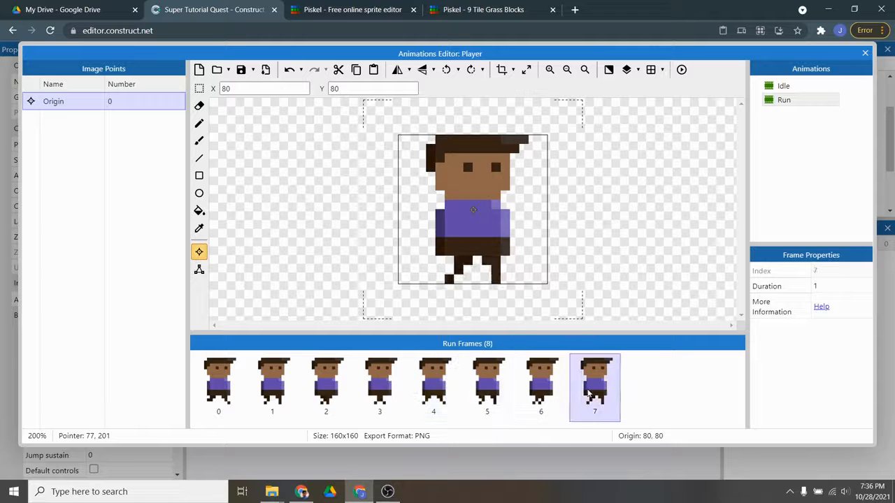
click(864, 55)
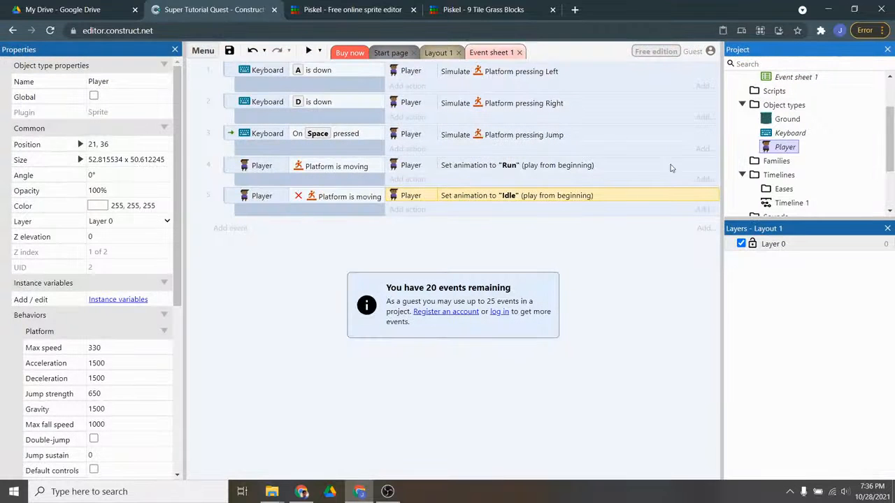
click(308, 50)
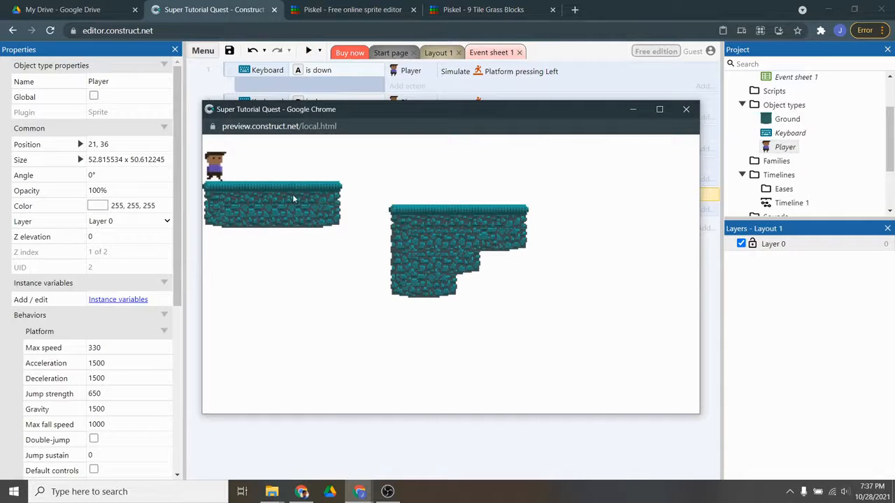
click(687, 114)
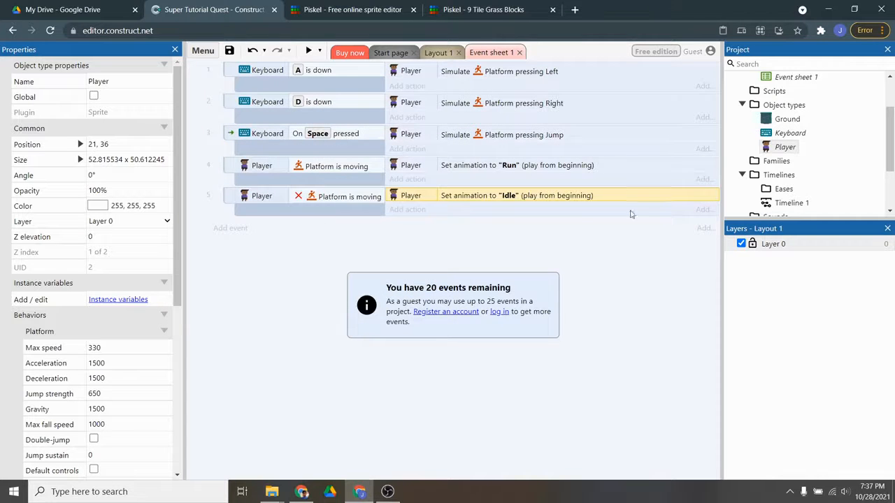
Step: Move the origin point of both Player Idle frames to about 80, 80
double_click(776, 148)
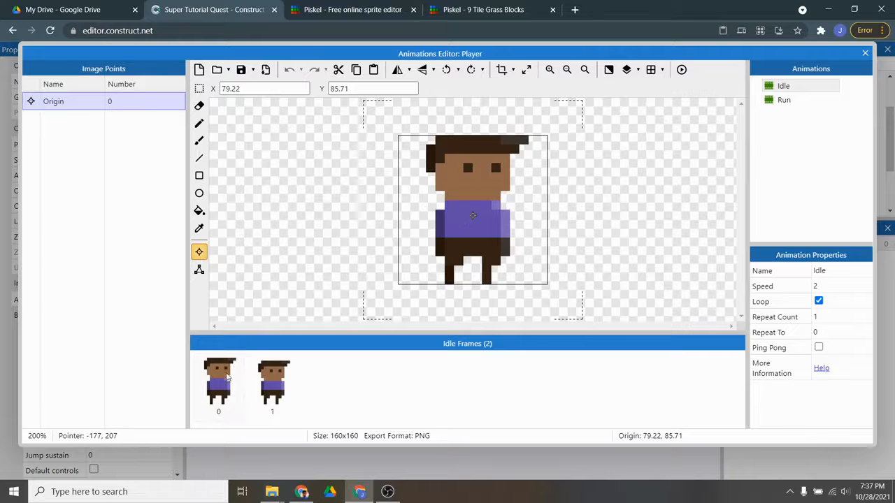
click(217, 383)
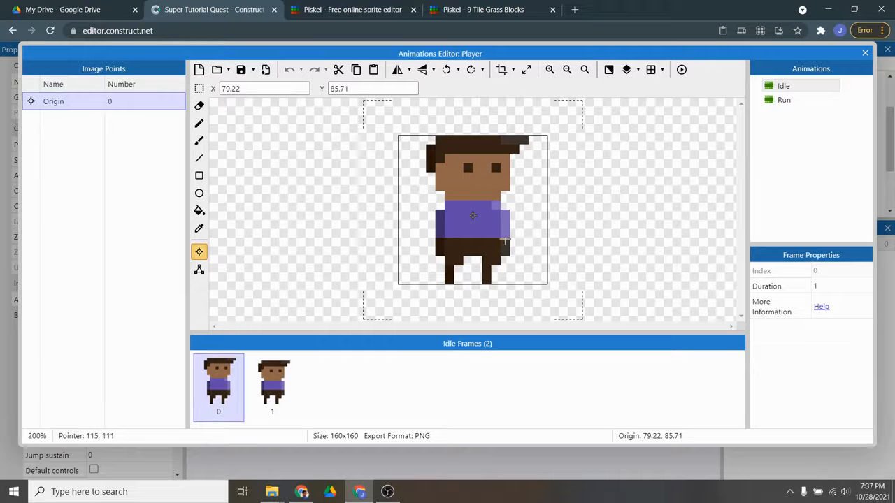
click(471, 210)
click(269, 377)
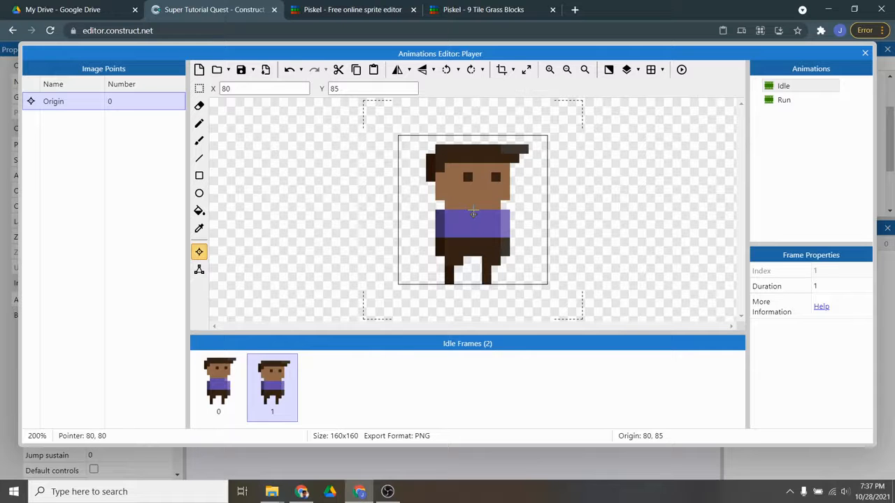
click(473, 210)
click(473, 208)
key(Down)
key(Down)
key(Down)
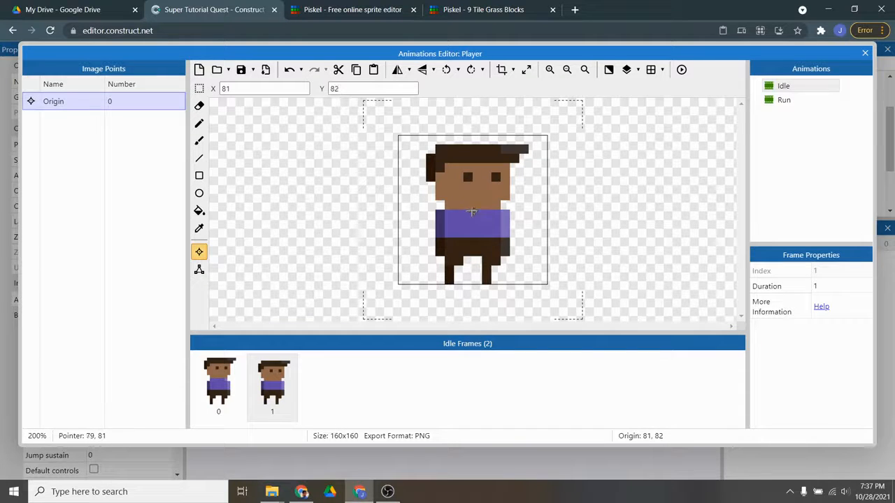
click(473, 210)
click(865, 53)
Step: Preview the game and walk and jump the player across both platforms to check the Idle alignment
click(308, 50)
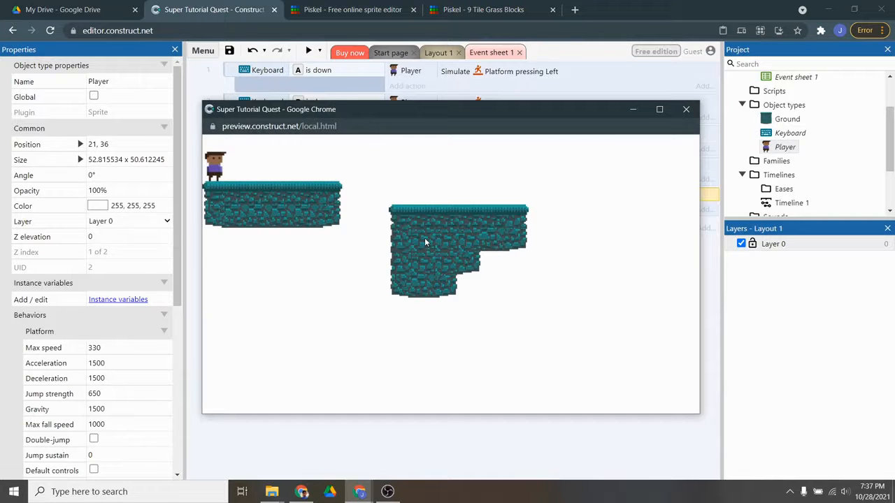
key(d)
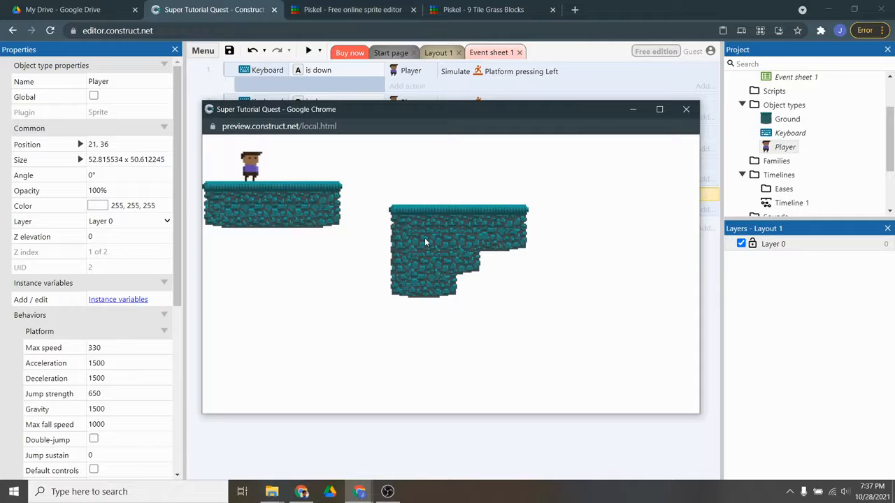
key(d)
key(a)
key(a)
key(d)
key(space)
key(d)
key(a)
key(d)
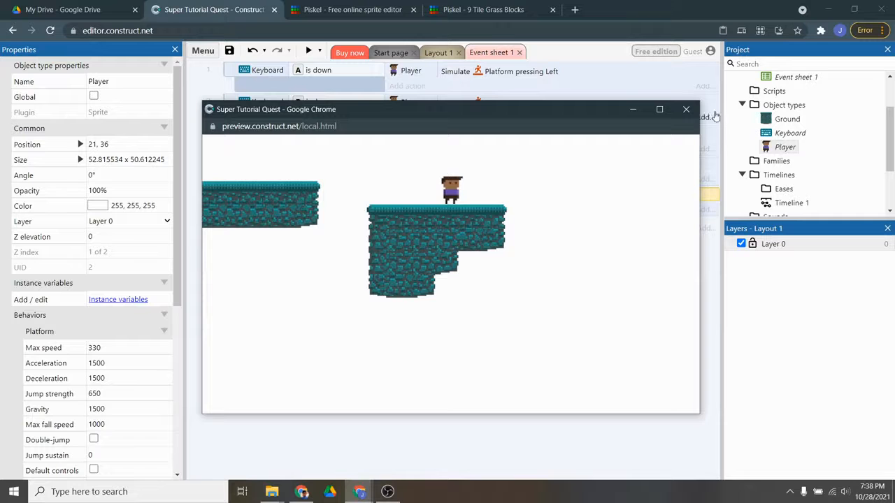
click(686, 111)
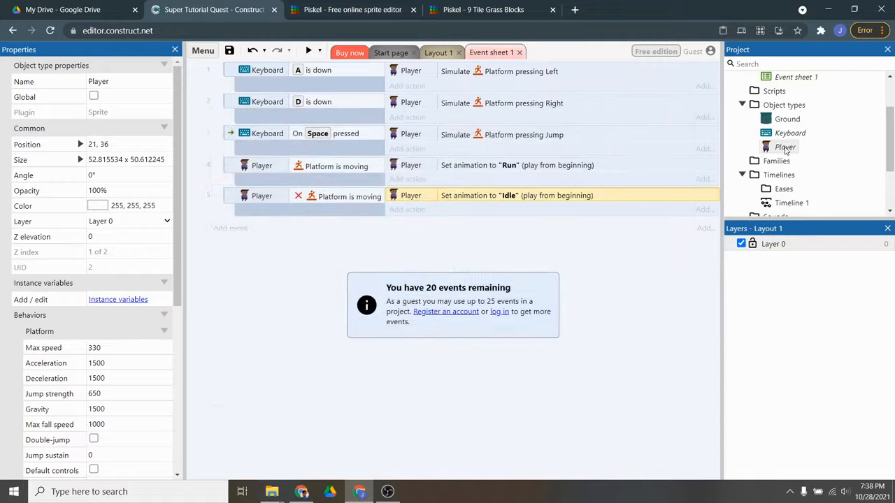
Step: Set the speed of the Player's Run animation to 10
double_click(784, 147)
click(783, 100)
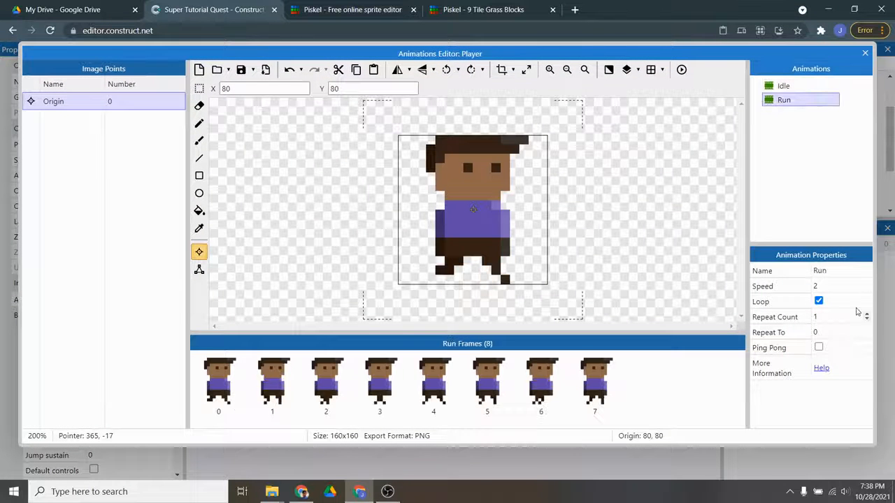
click(864, 284)
click(856, 283)
click(817, 222)
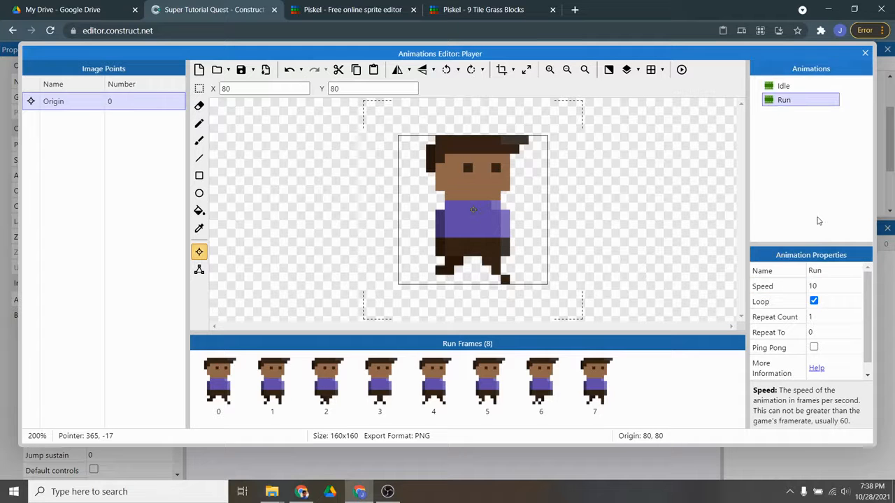
click(865, 54)
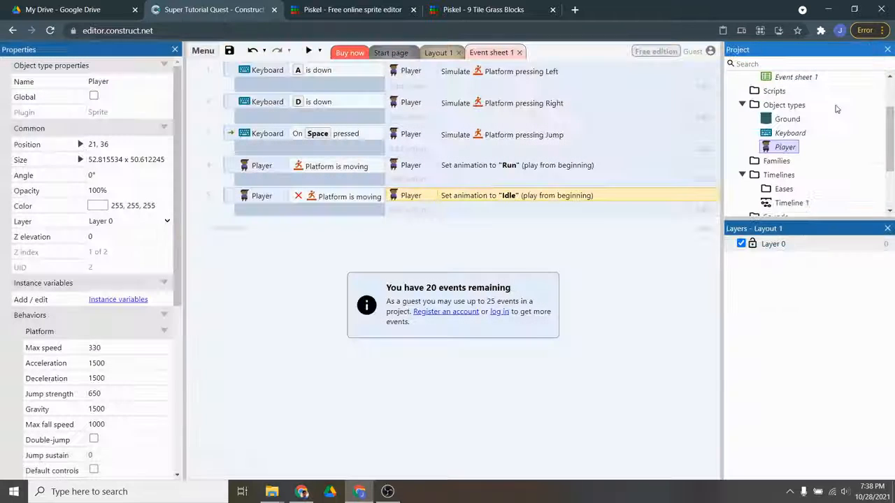
Step: Preview the game and run and jump the player in both directions to check the Run animation's speed
click(308, 51)
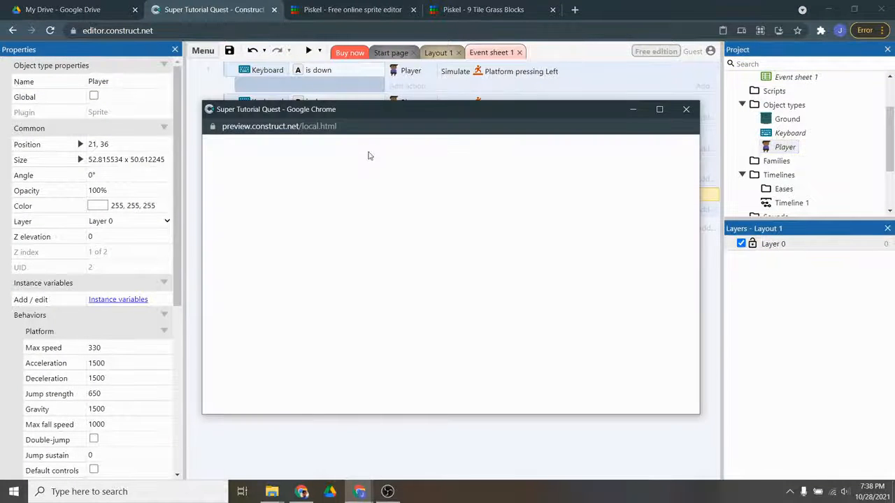
key(d)
key(space)
key(a)
key(space)
key(d)
key(space)
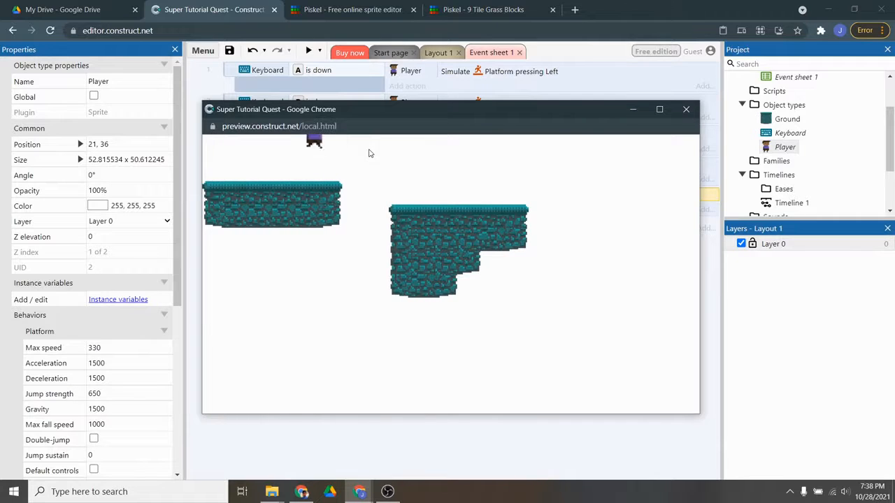
key(a)
key(space)
key(d)
key(space)
key(a)
key(space)
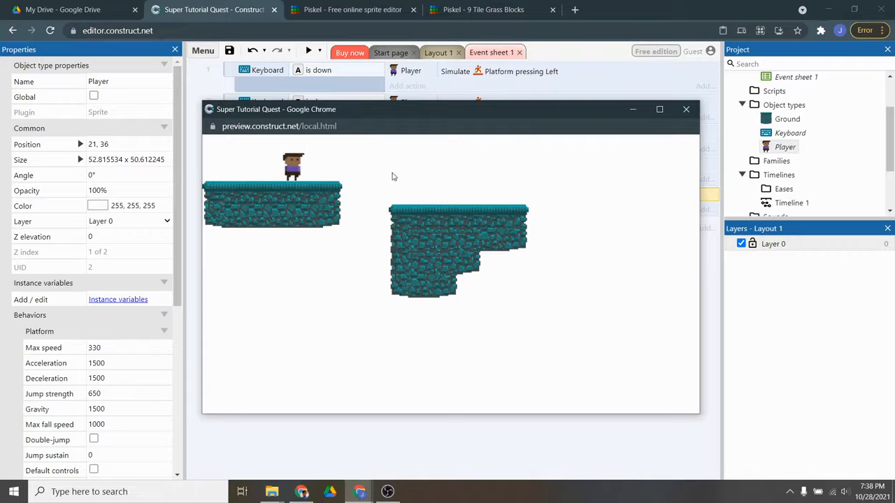
key(a)
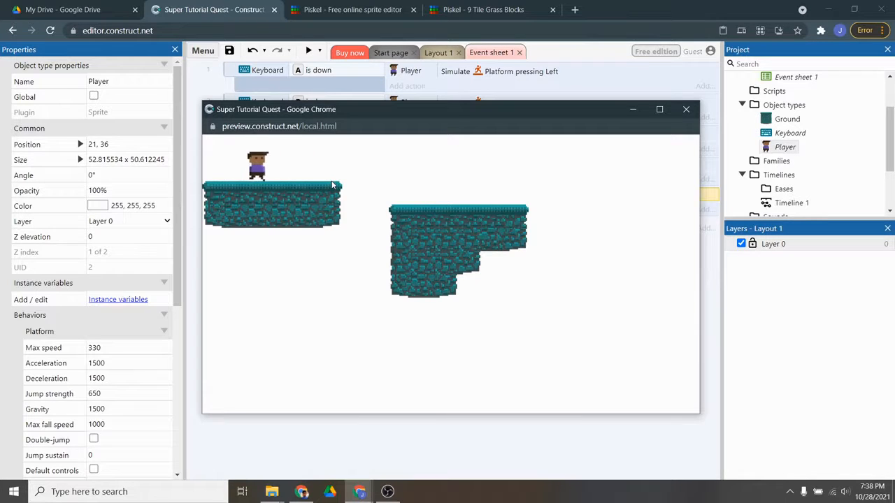
key(d)
key(a)
click(686, 110)
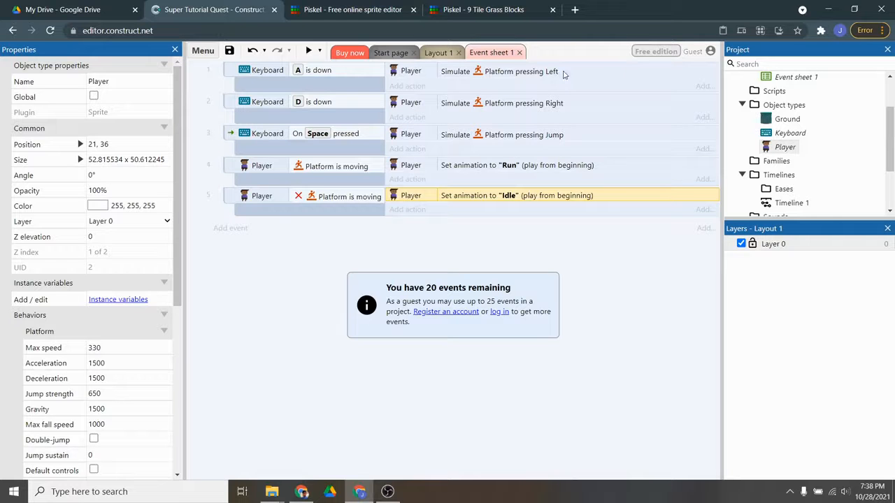
Step: Add a Player "Set mirrored" action with the state Mirrored to the "A is down" event
click(406, 85)
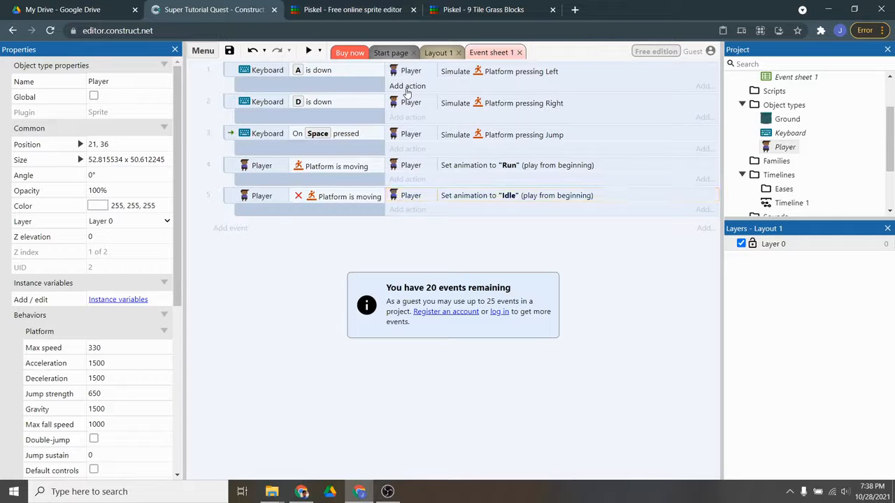
double_click(424, 180)
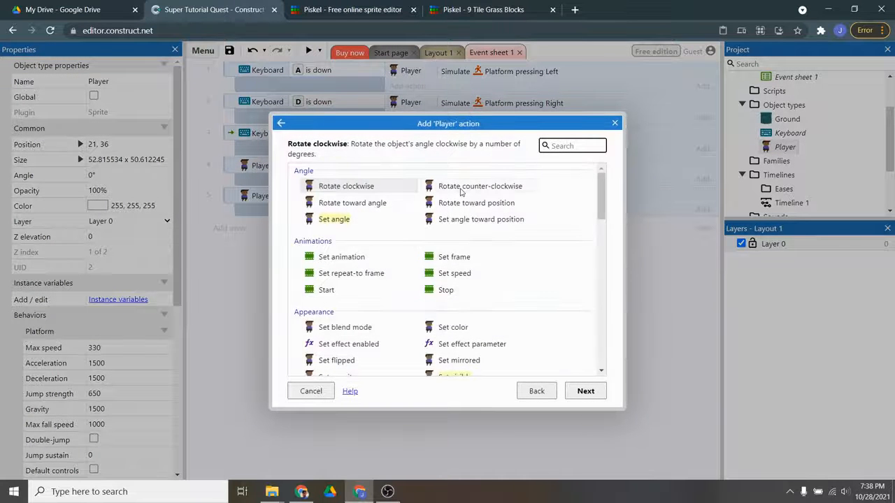
text(mirr)
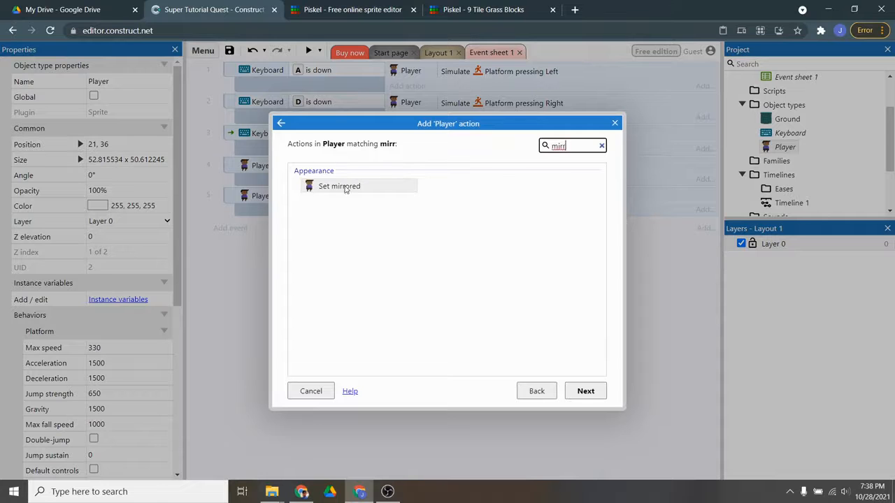
double_click(348, 185)
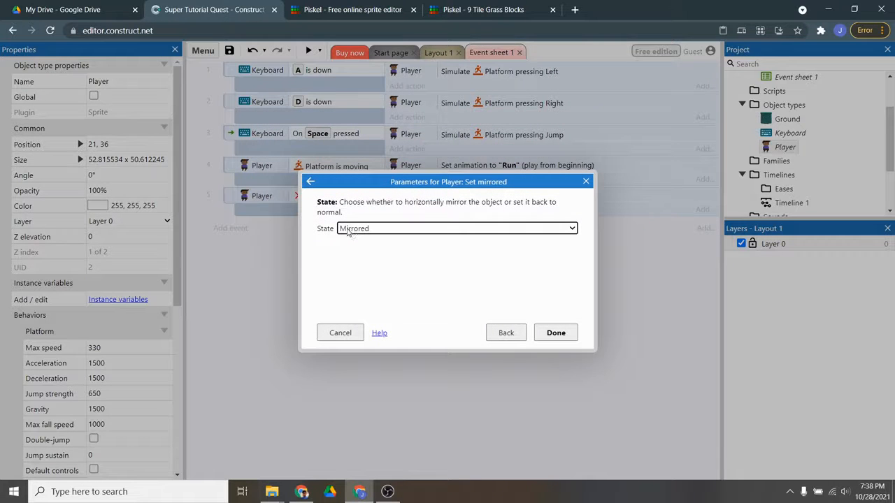
click(556, 334)
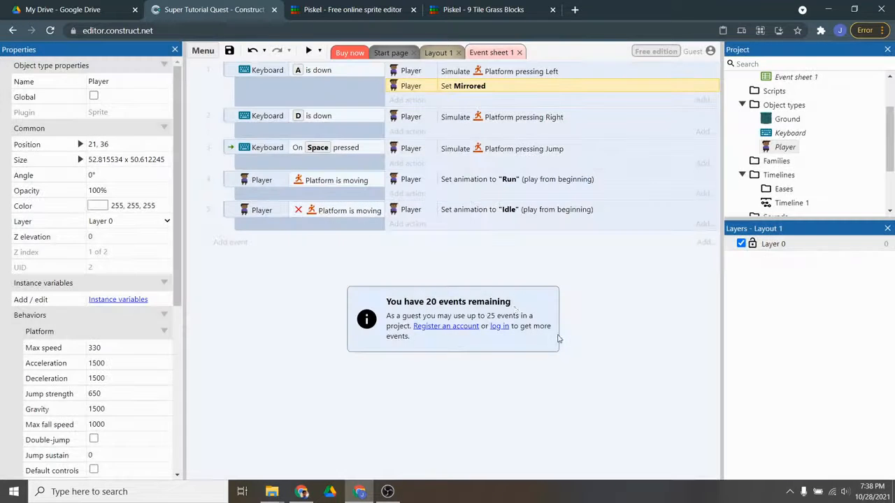
Step: Add a Player "Set mirrored" action to the "D is down" event that sets the sprite back to not mirrored
click(409, 131)
double_click(426, 181)
text(mirr)
double_click(339, 186)
click(362, 228)
click(366, 250)
click(556, 333)
Step: Preview the game and move and jump the player both ways to check that the sprite faces its direction of travel
click(308, 50)
key(d)
key(a)
key(d)
key(a)
key(d)
key(w)
key(a)
key(w)
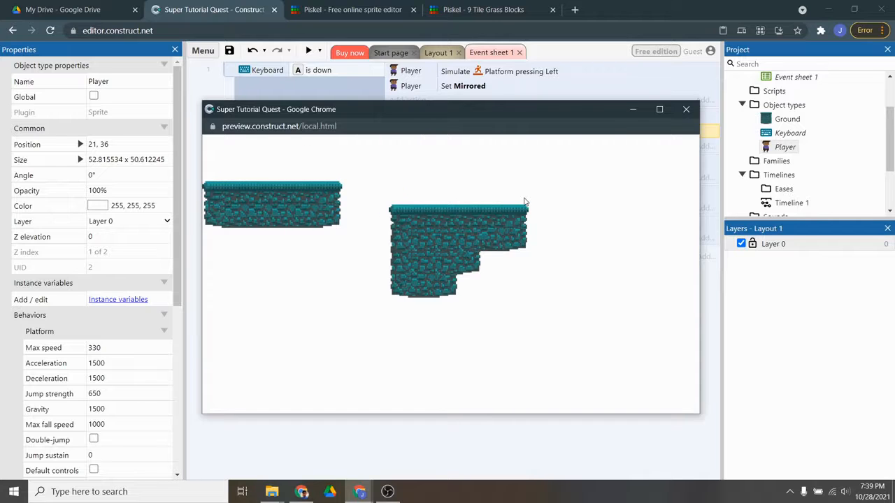
key(d)
key(w)
key(w)
key(a)
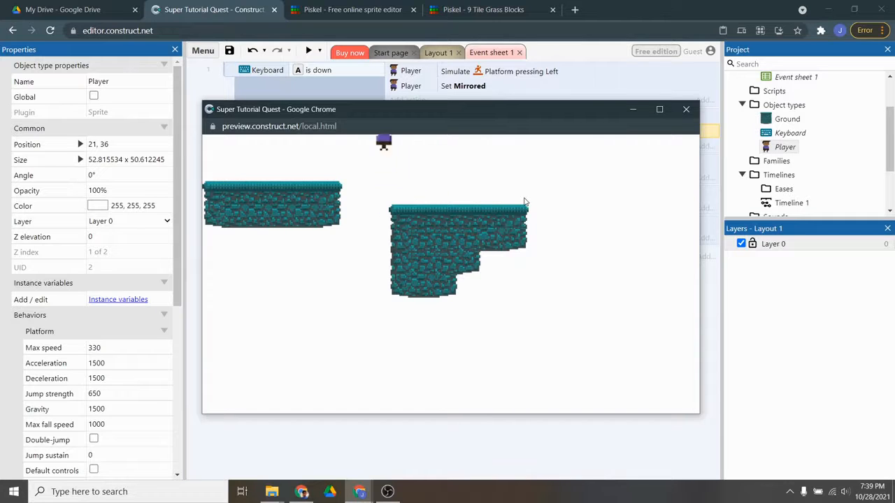